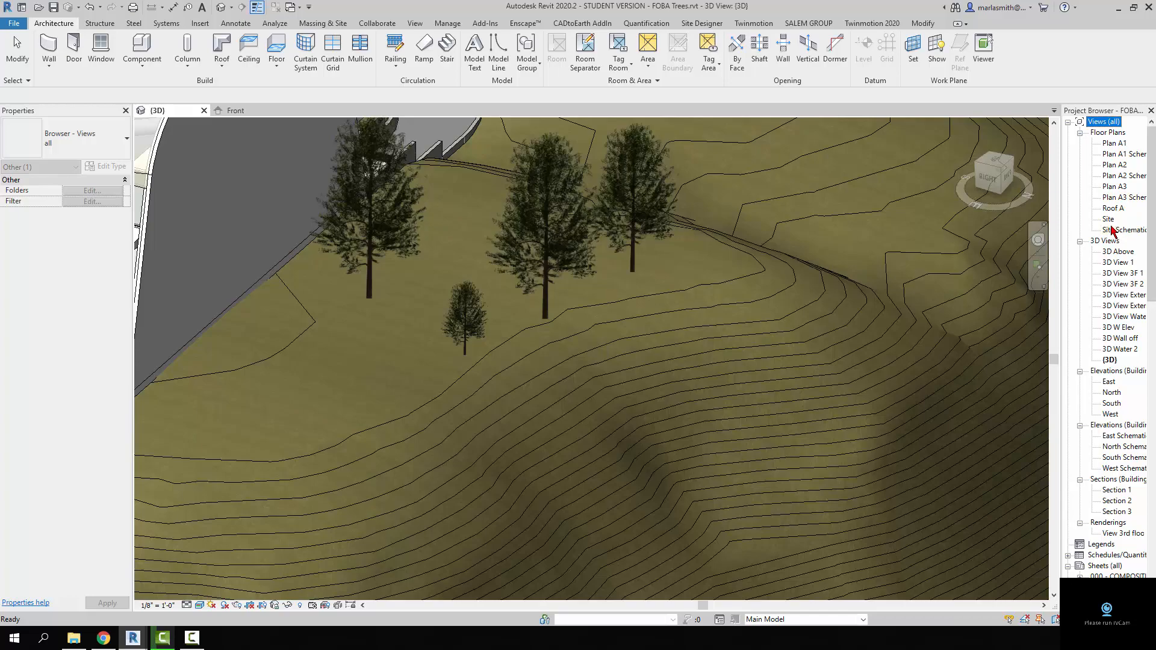
Step: Open the Site floor plan and delete the four existing trees beside the building
double_click(1108, 221)
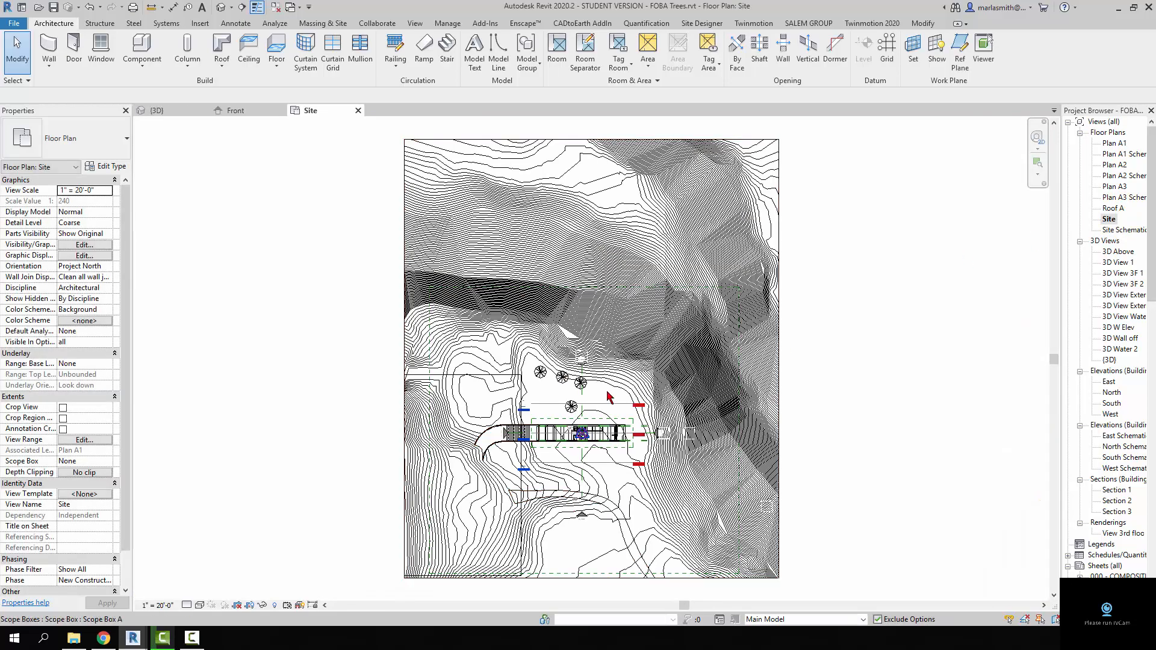
scroll(561, 392, "up", 8)
left_click(561, 392)
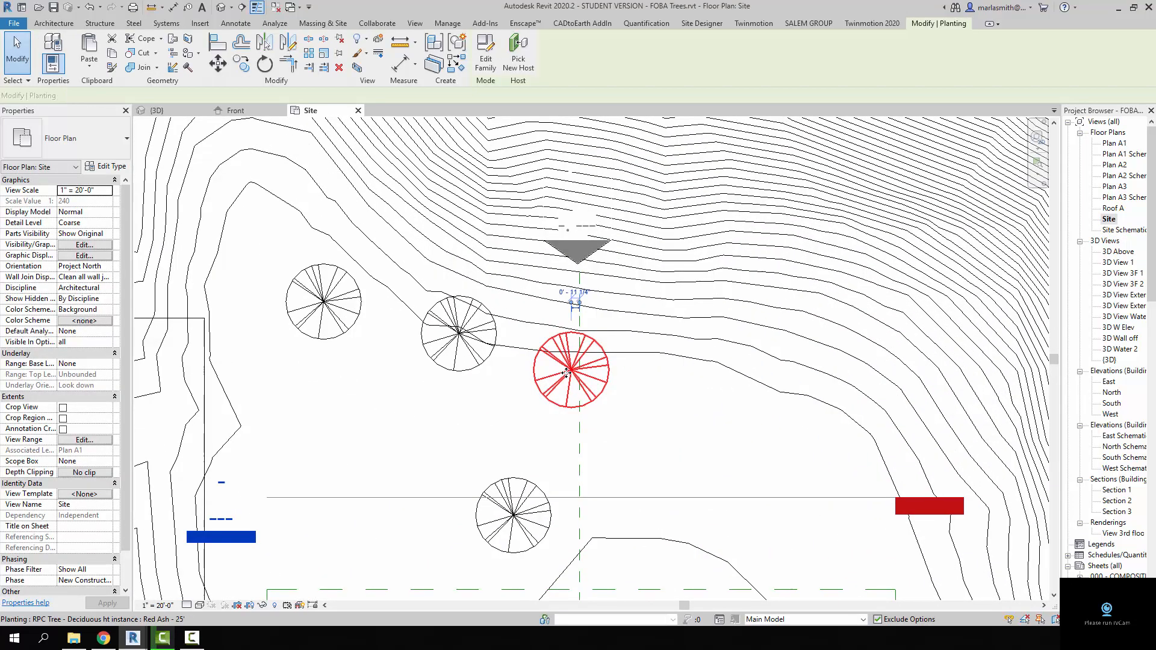
key("Delete")
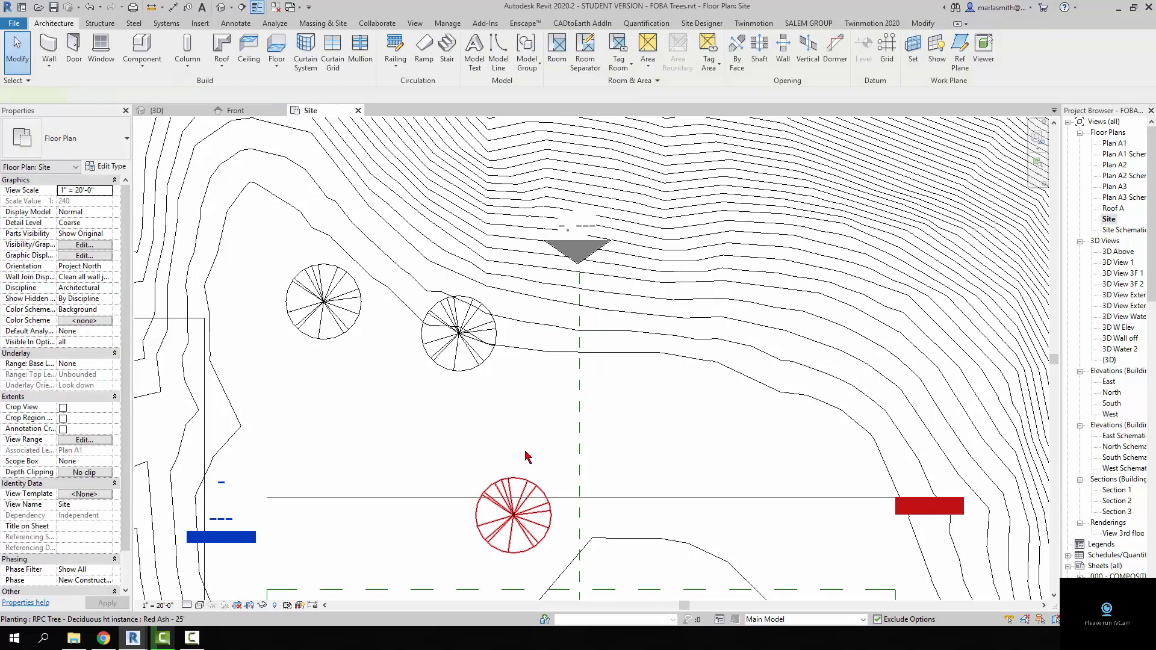
left_click(537, 489)
key("Delete")
left_click(479, 367)
key("Delete")
left_click(347, 326)
key("Delete")
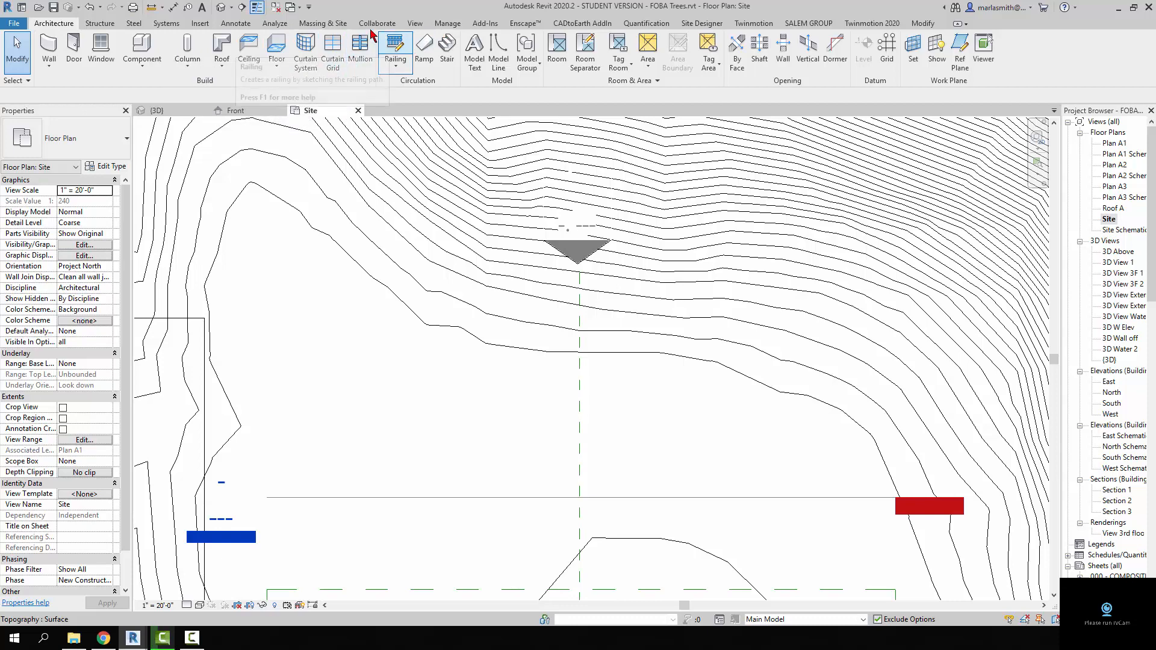
Step: Place four Red Ash - 25' trees as site components in an aligned horizontal row north of the building
left_click(323, 24)
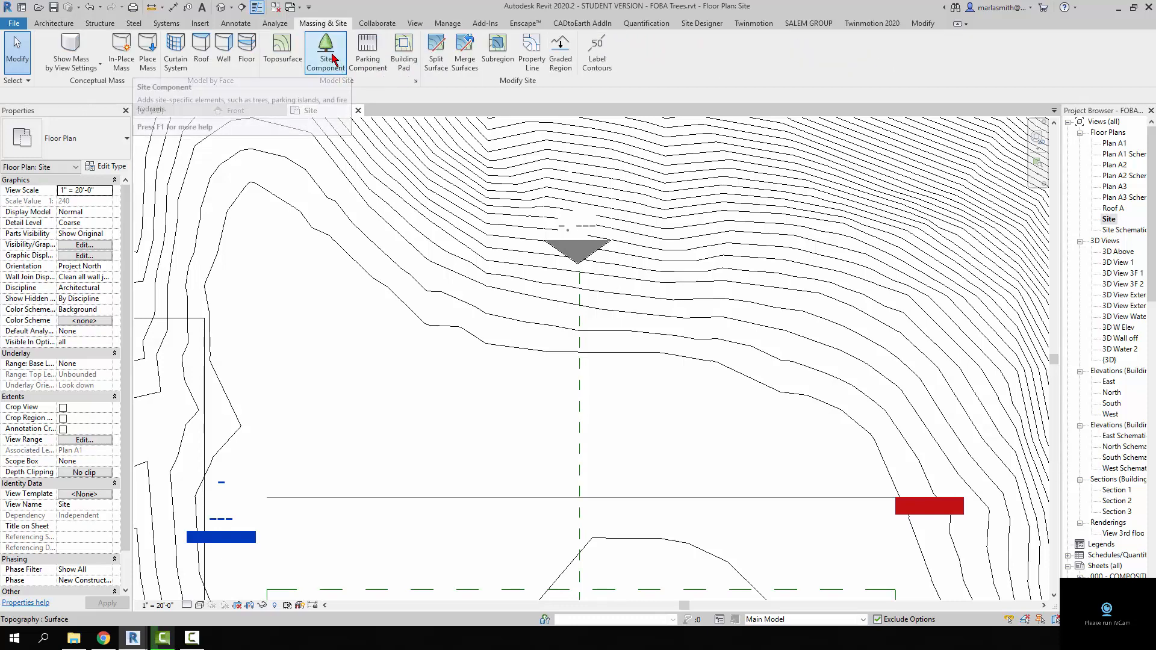
left_click(334, 51)
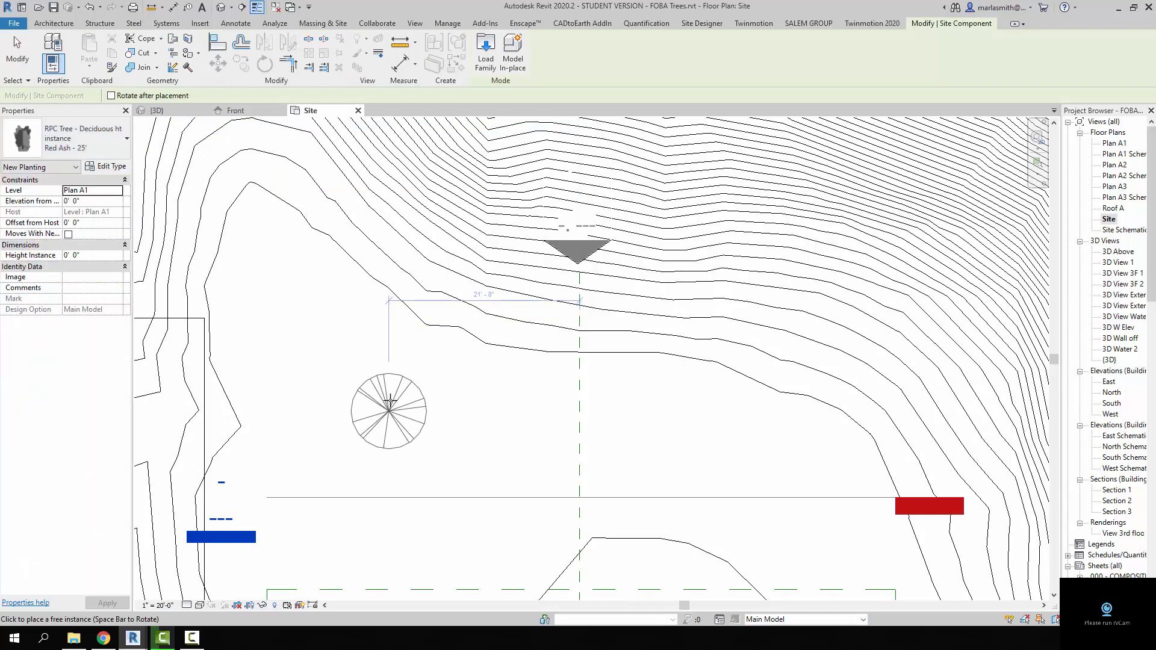
left_click(393, 393)
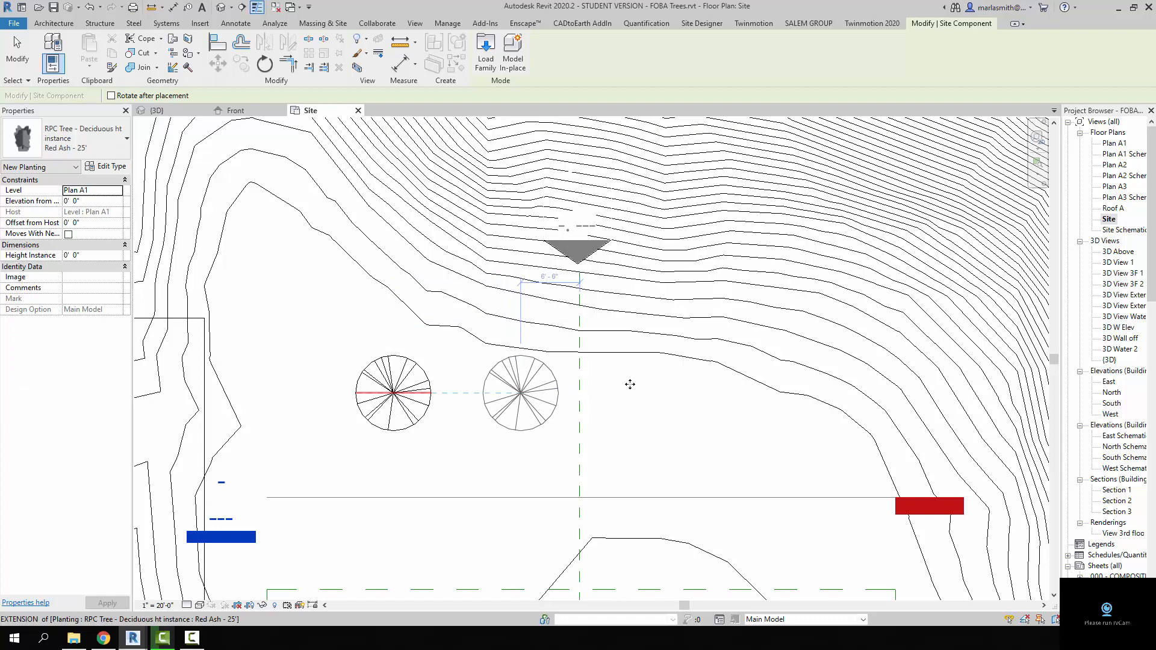
left_click(520, 393)
left_click(700, 390)
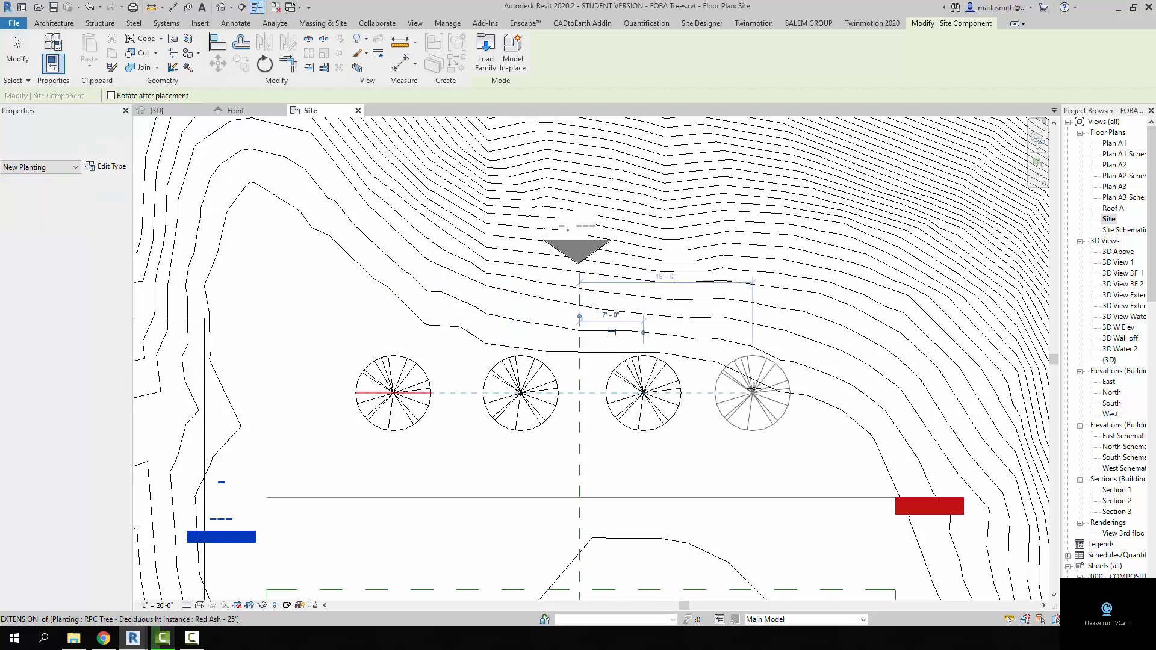
left_click(753, 393)
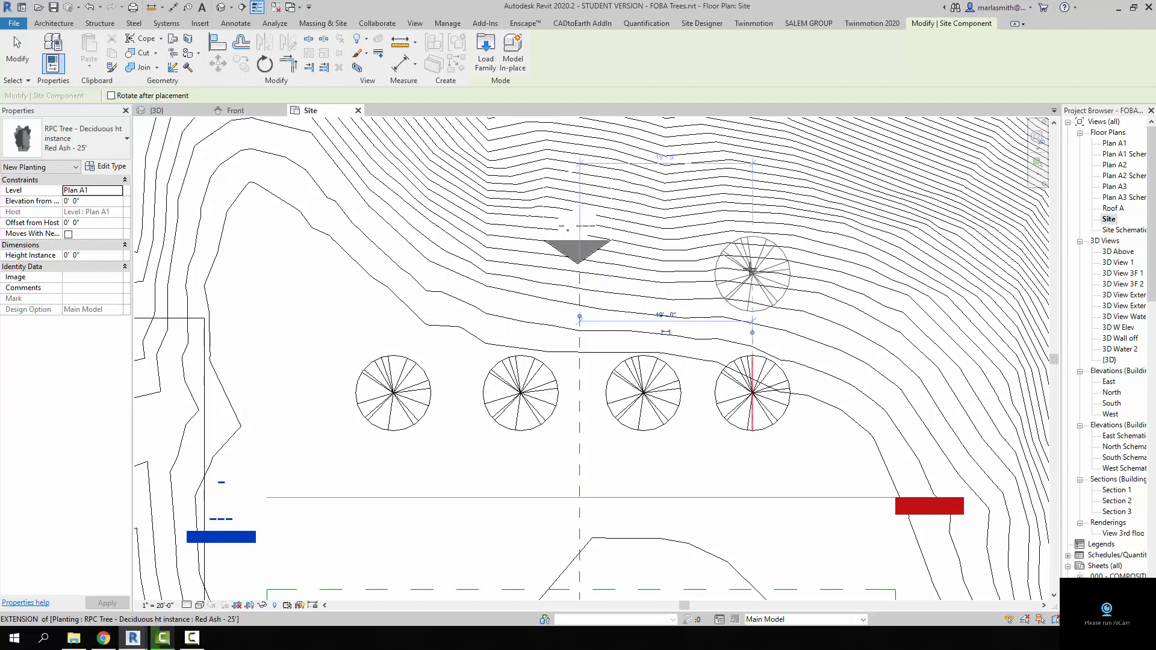
left_click(753, 268)
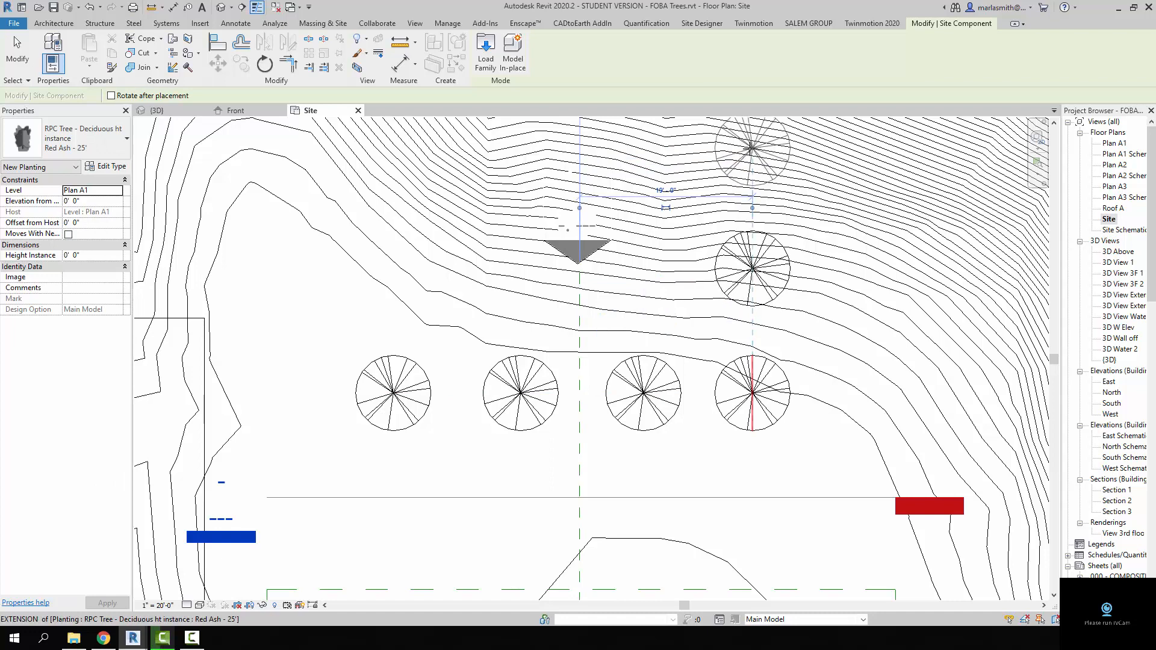
left_click(753, 149)
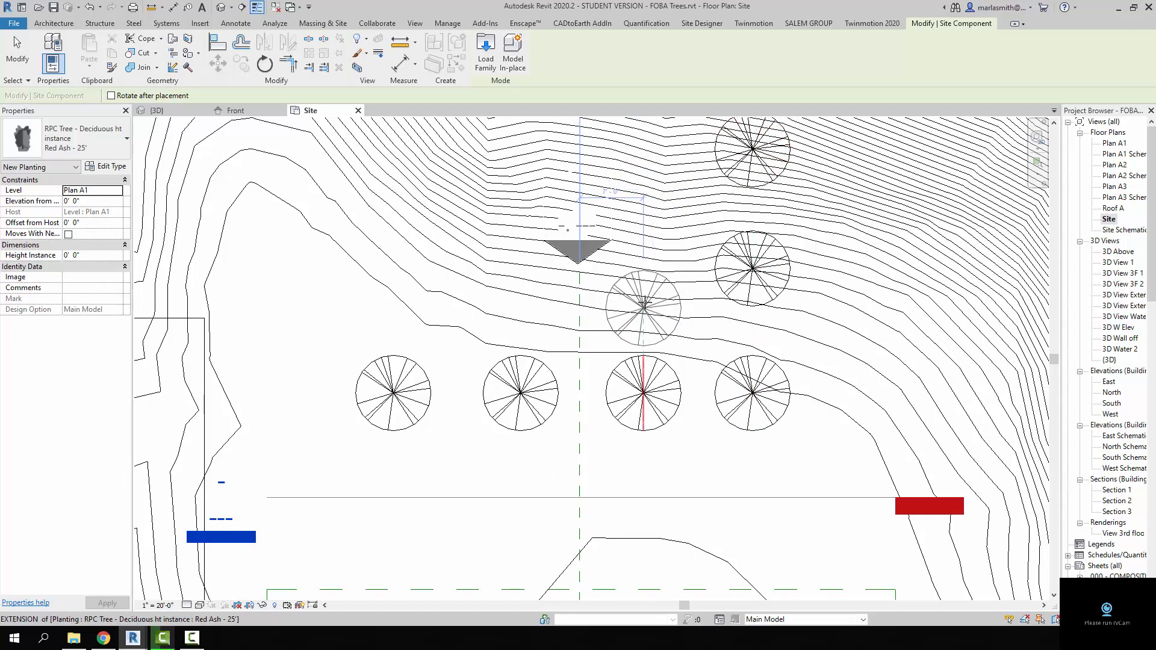
key("Escape")
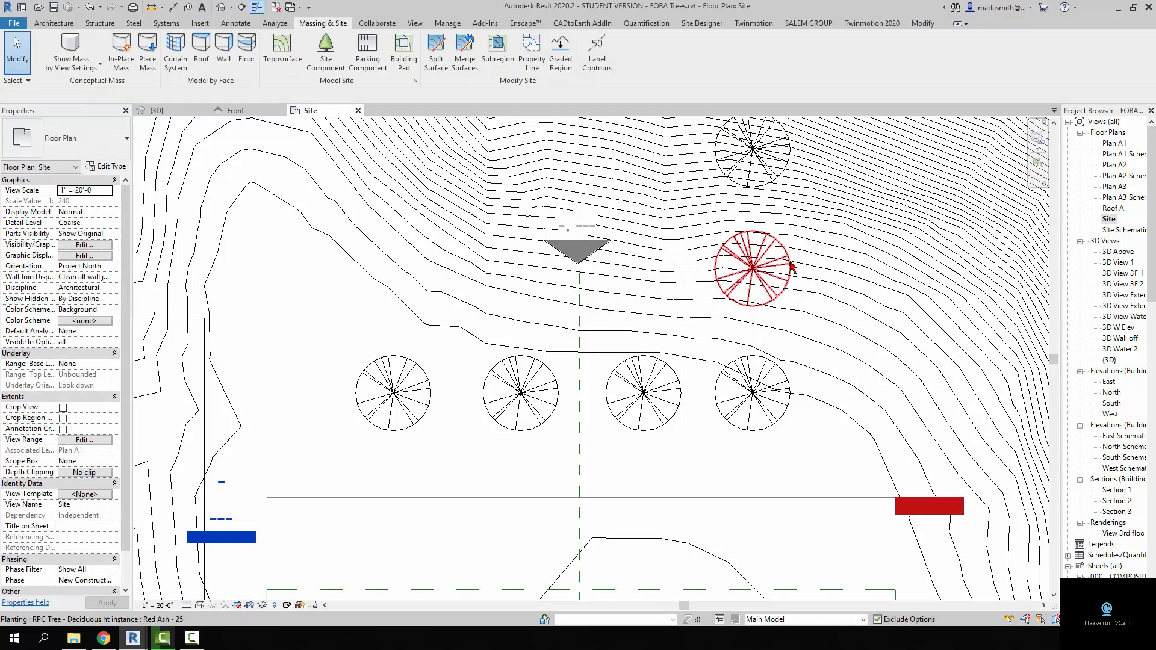
left_click(789, 263)
key("Delete")
key("Delete")
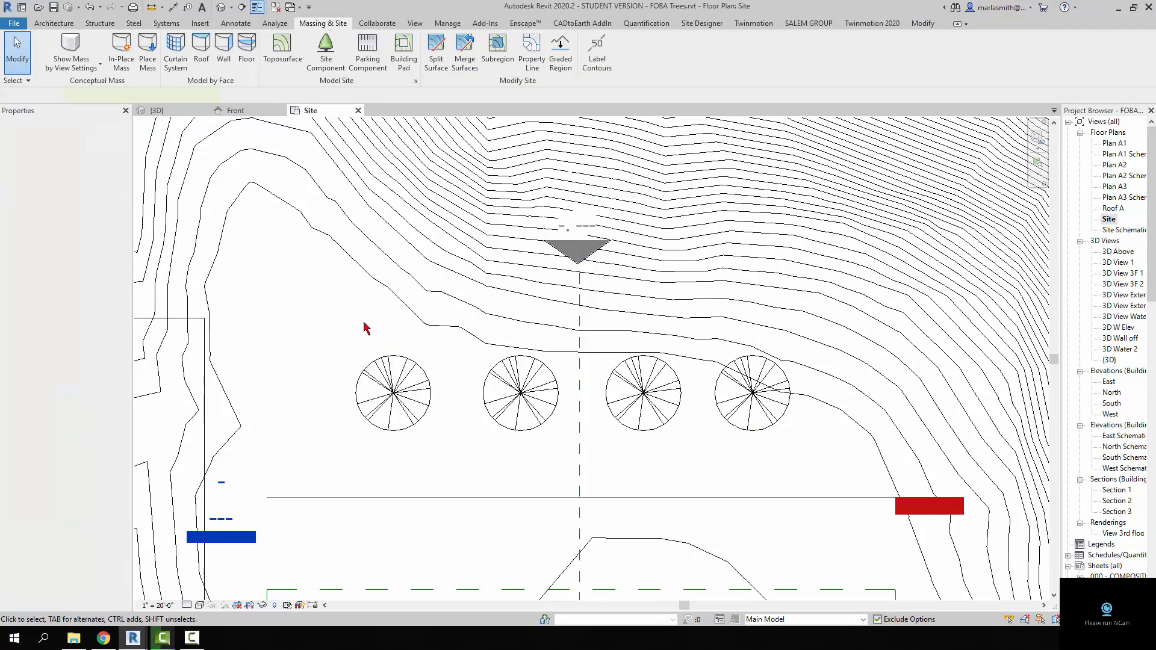
Step: Copy the row of four trees twice up the slope, the first copy about 10' away and the second farther uphill
left_click_drag(315, 325, 815, 457)
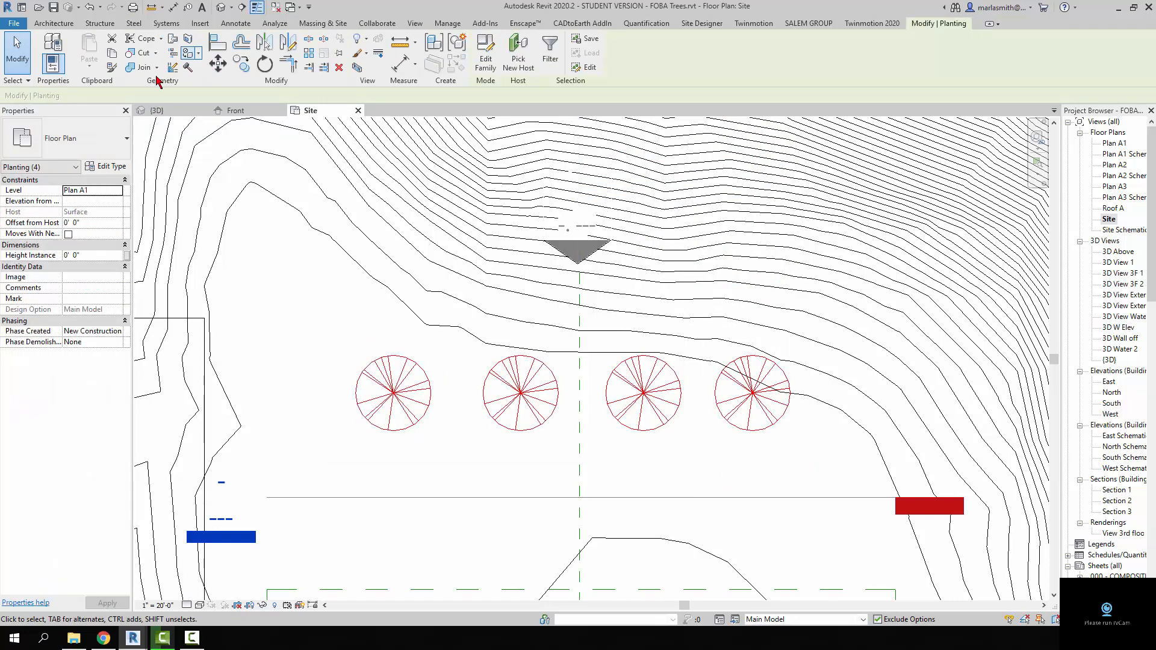
left_click(241, 63)
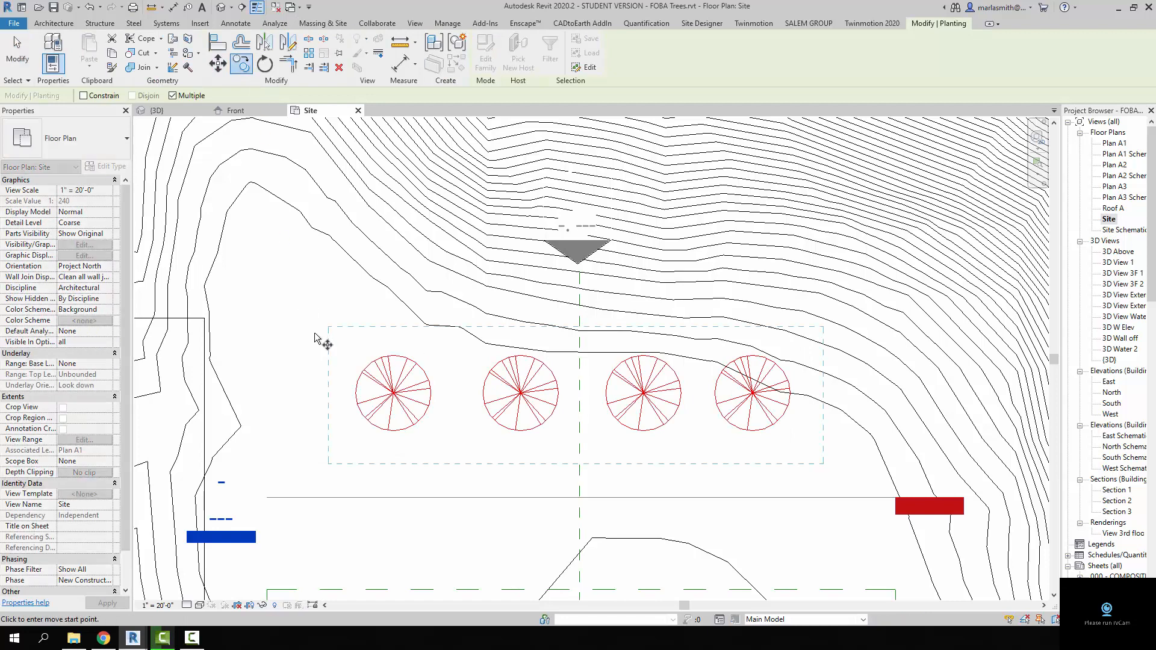
left_click(314, 333)
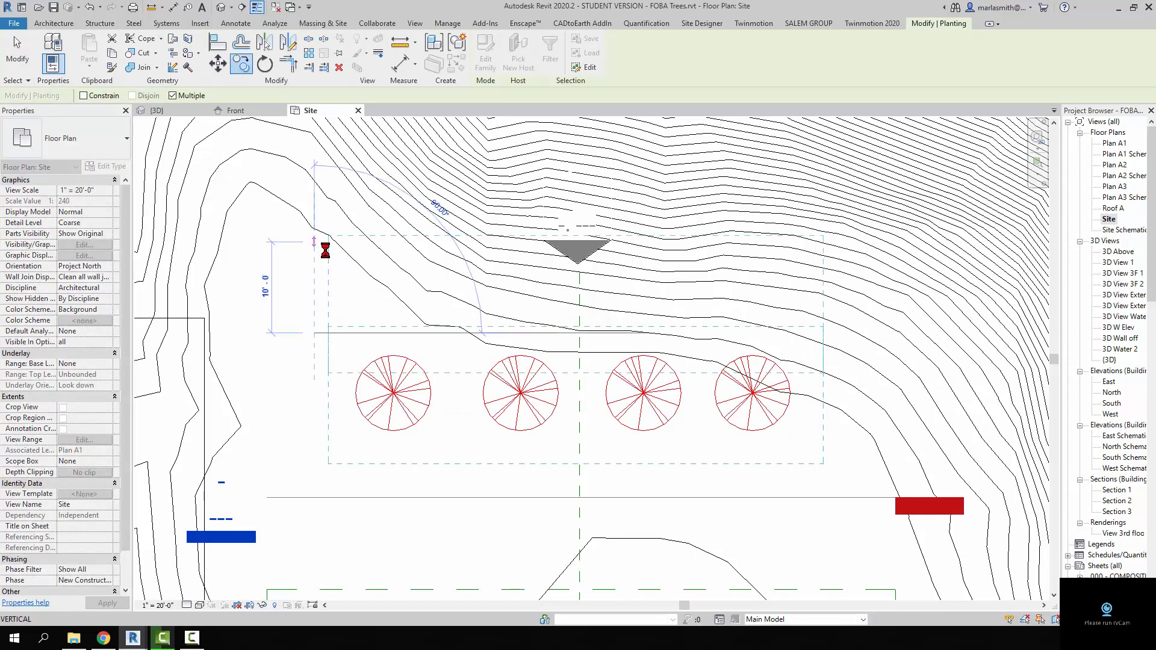
left_click(313, 242)
middle_click_drag(334, 135, 326, 296)
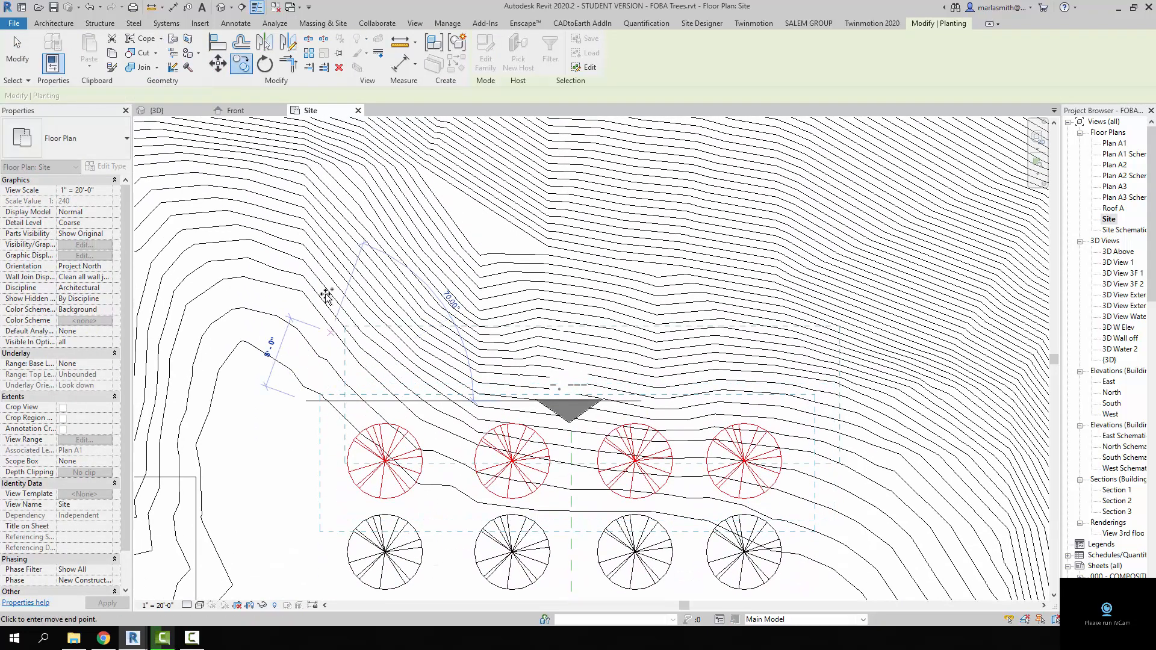
left_click(312, 256)
scroll(382, 258, "down", 4)
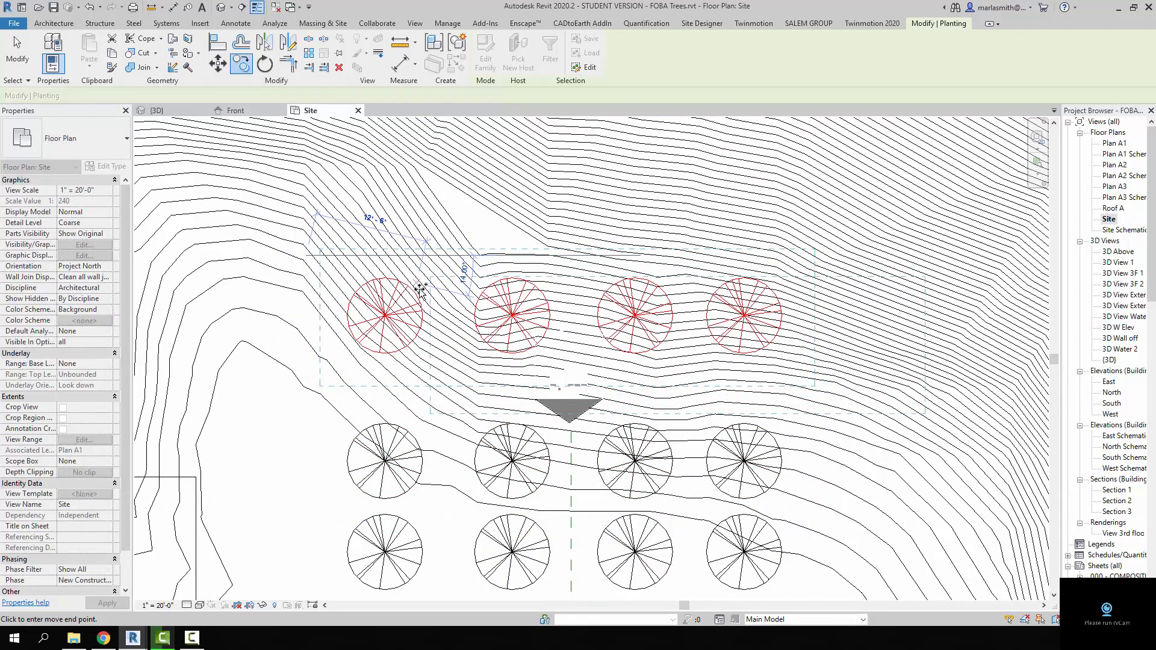
key("Escape")
key("Escape")
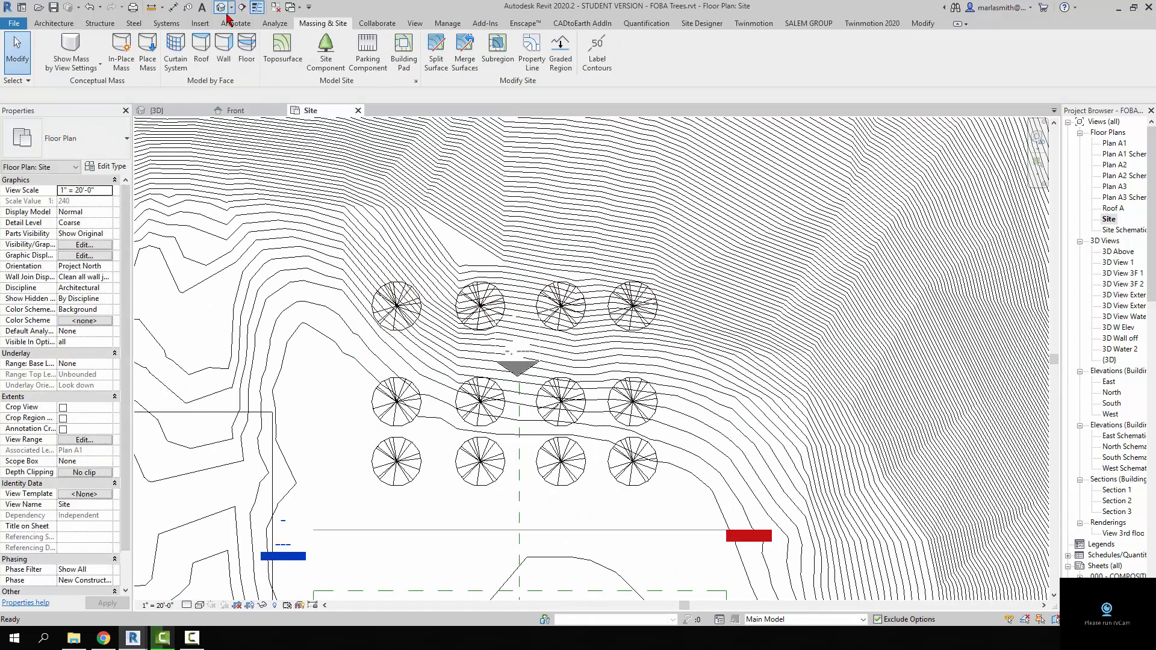
Step: Open the default 3D view of the planted slope and set its visual style to Shaded
left_click(222, 8)
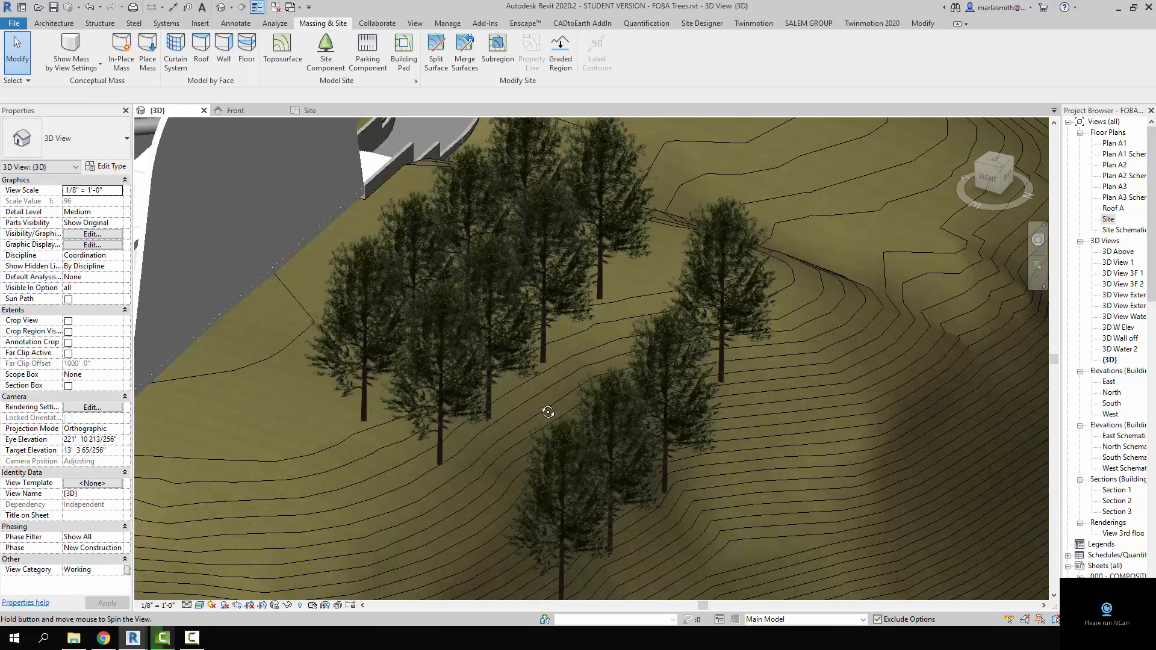
middle_click_drag(503, 410, 497, 410, "shift")
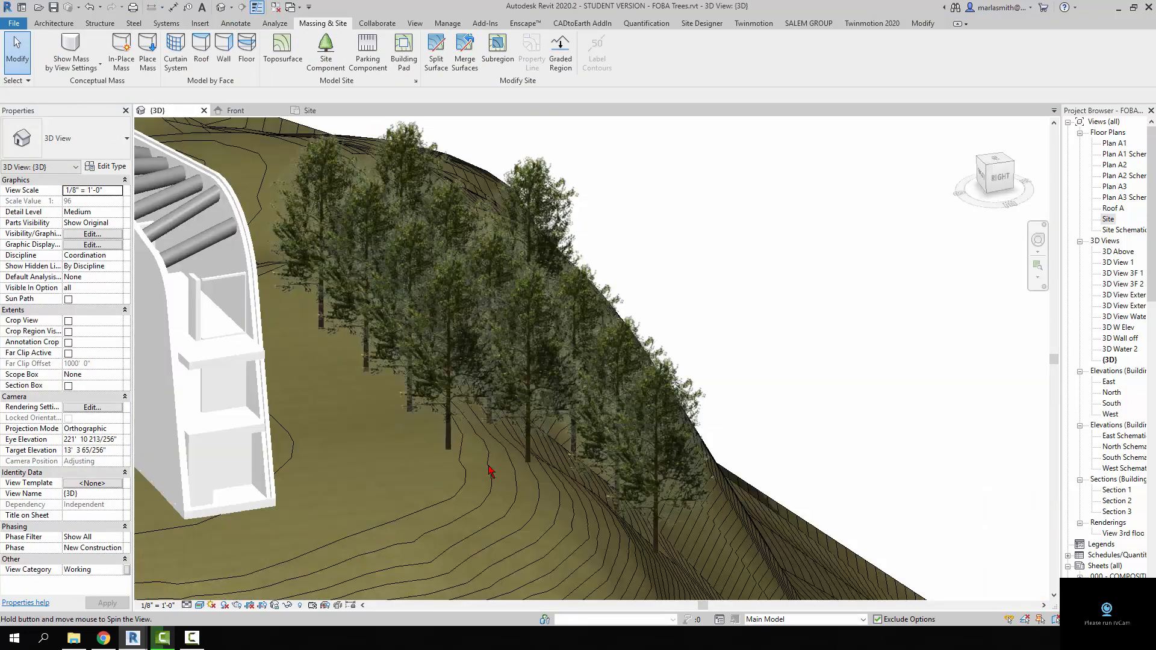
left_click(199, 605)
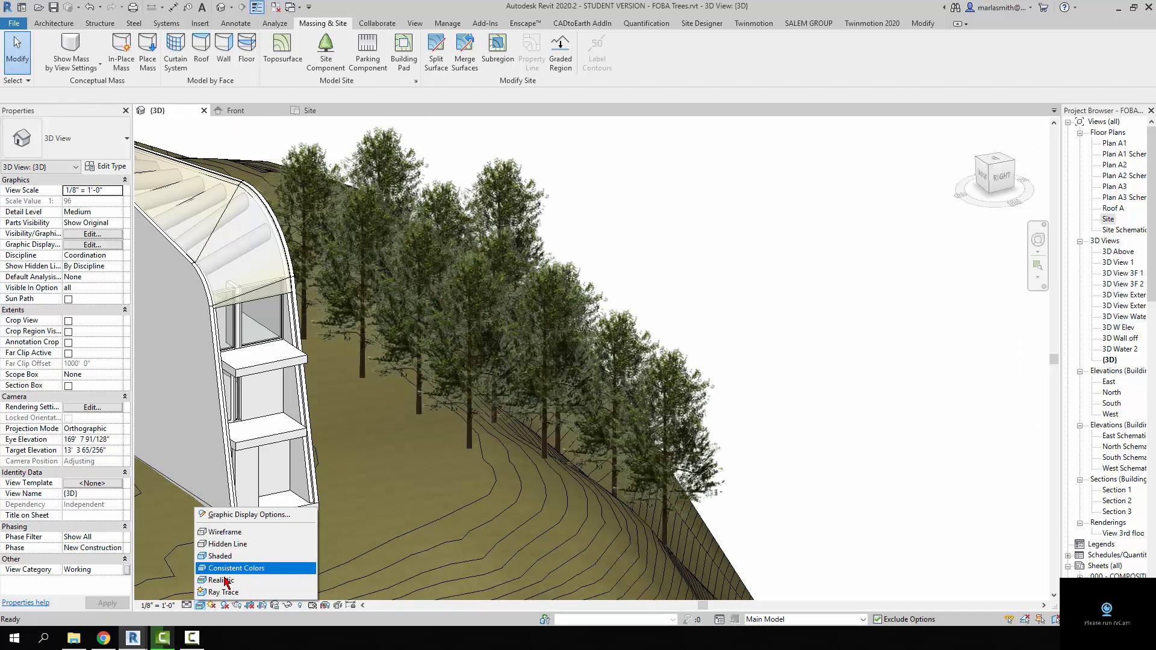
left_click(220, 556)
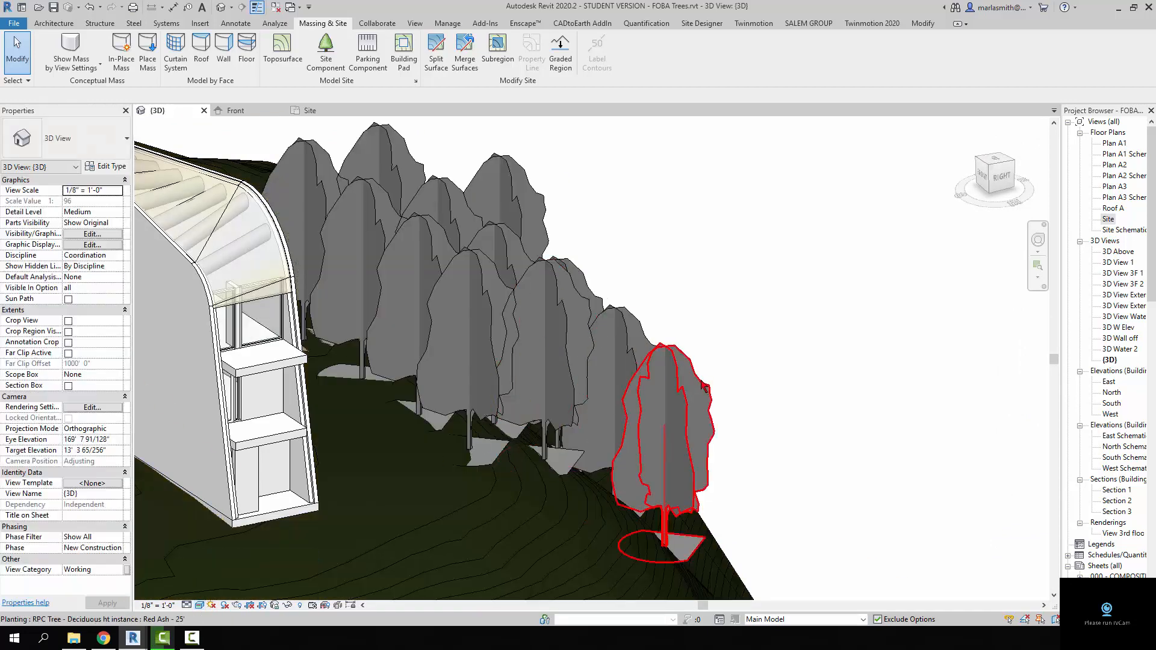
middle_click_drag(530, 415, 513, 413, "shift")
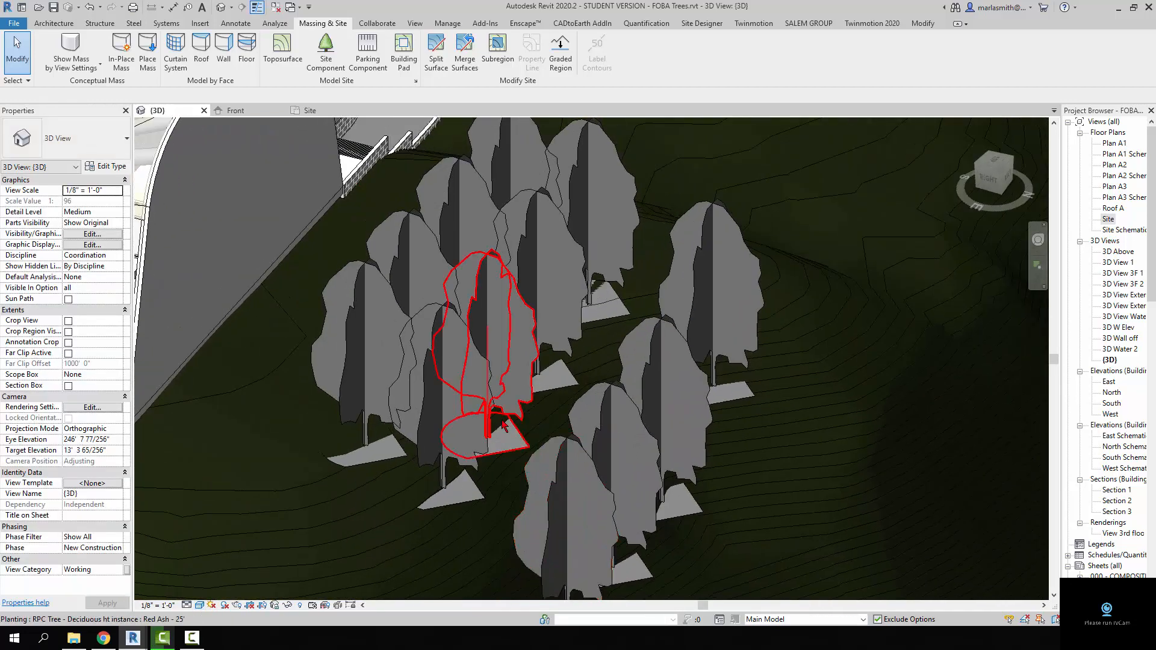
scroll(410, 439, "down", 2)
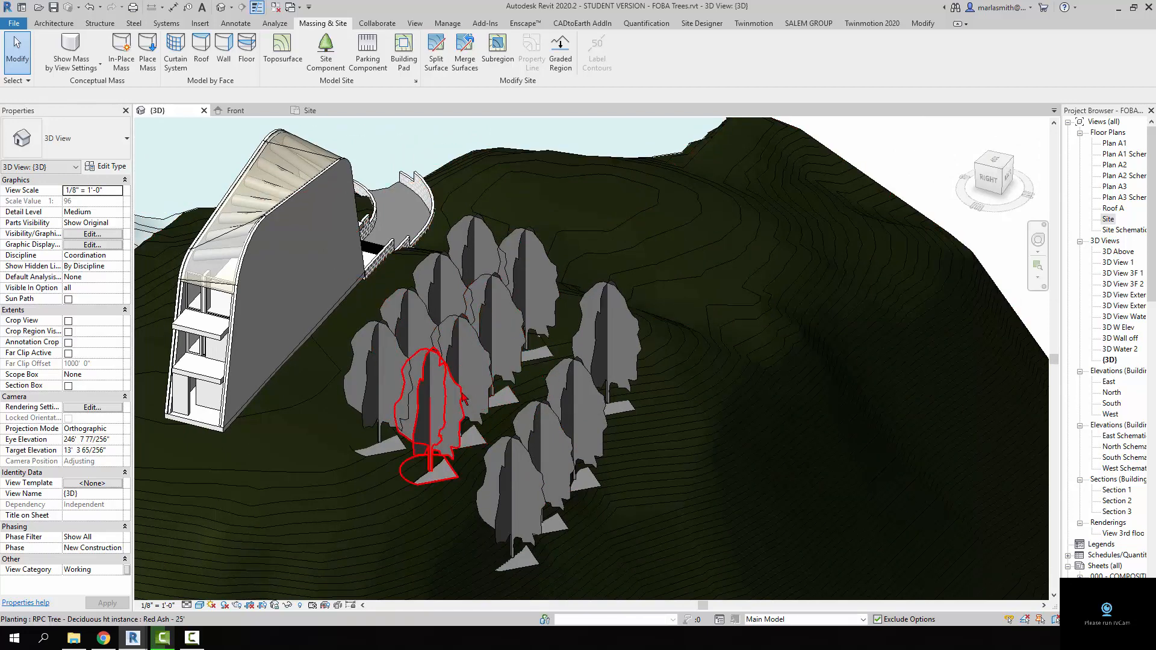
Step: Create a new family from the Generic Model Adaptive.rft template
left_click(15, 23)
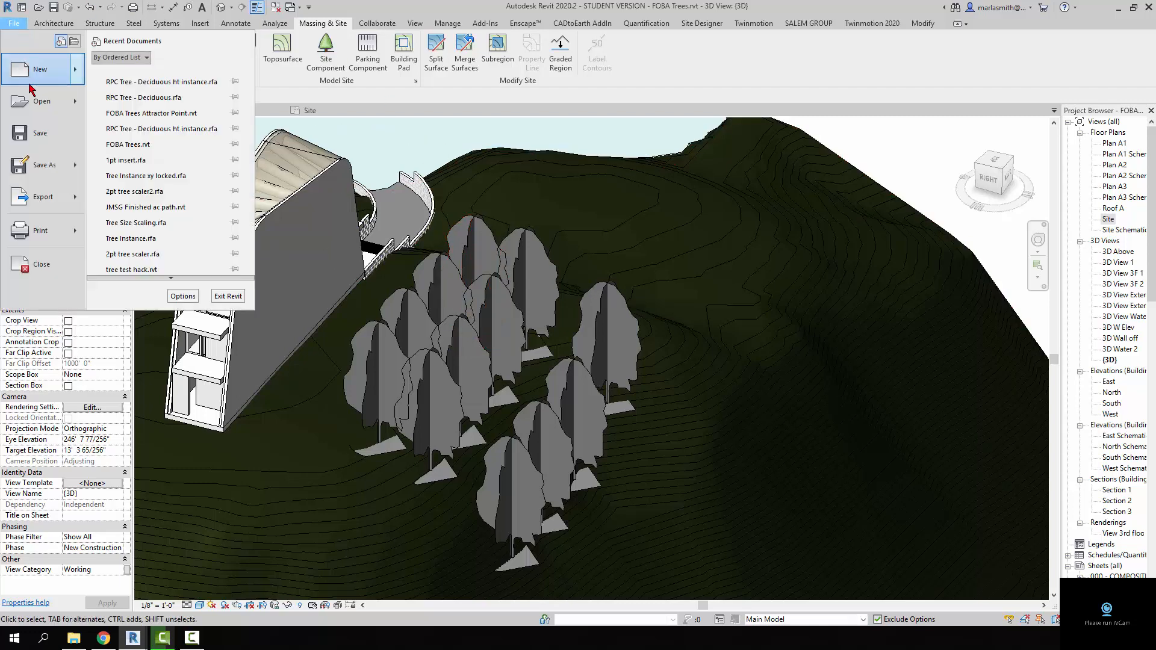
mouse_move(29, 84)
left_click(146, 104)
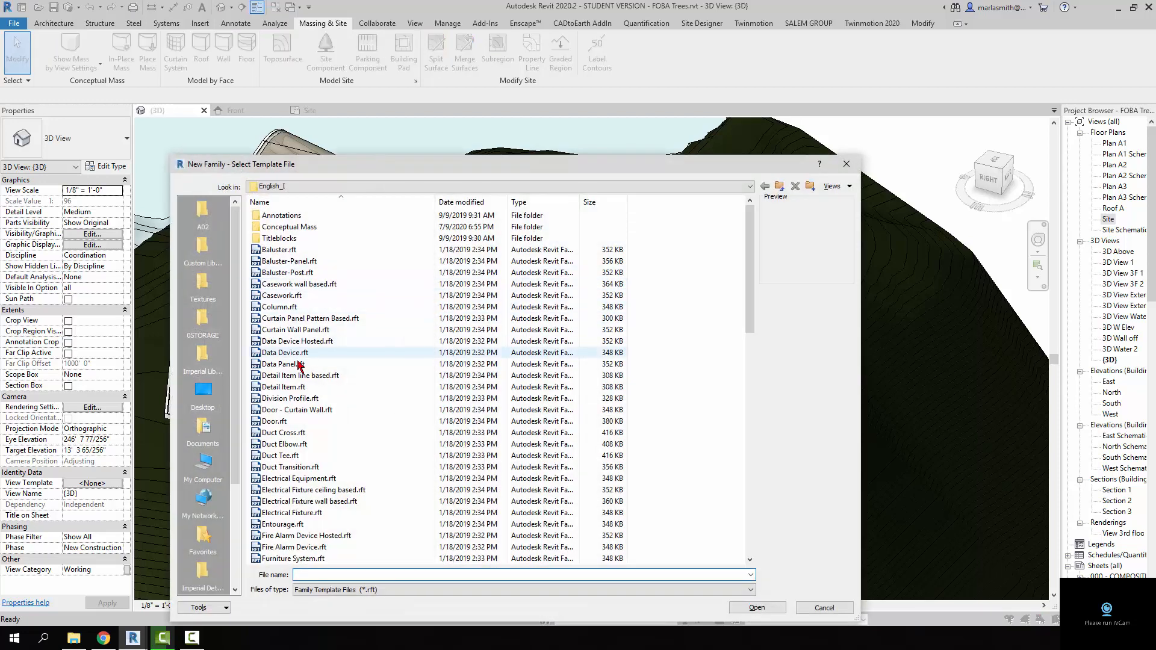
scroll(319, 491, "down", 3)
left_click(326, 478)
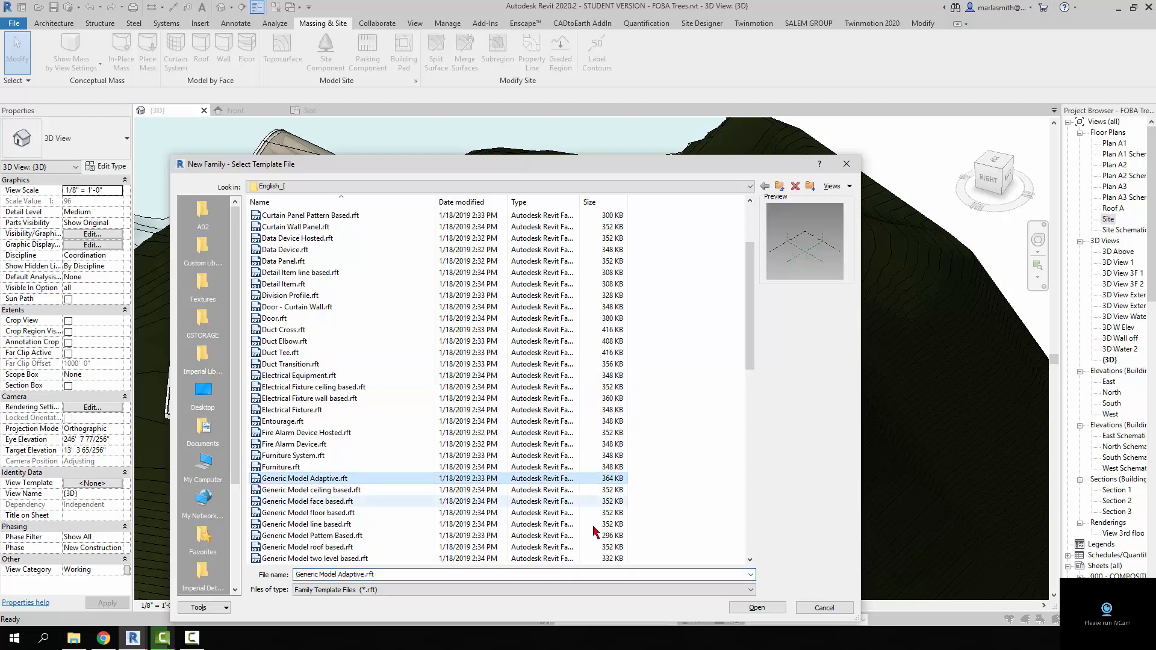
left_click(757, 608)
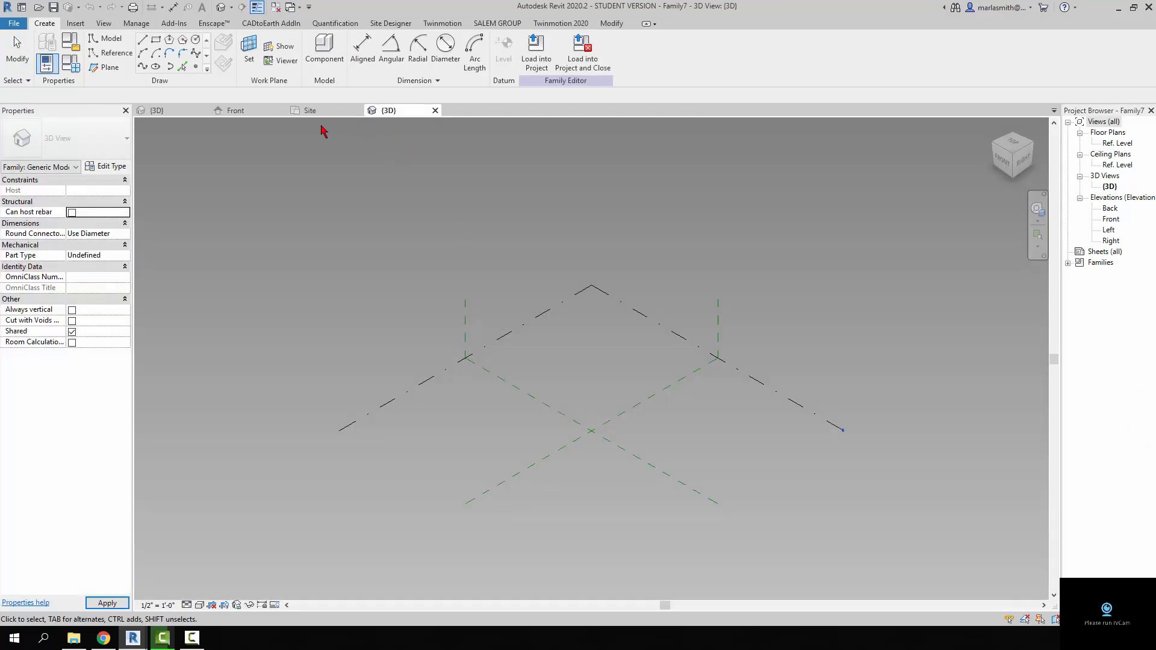
Step: Place a reference point at the intersection of the center reference planes and make it adaptive
key("l")
key("i")
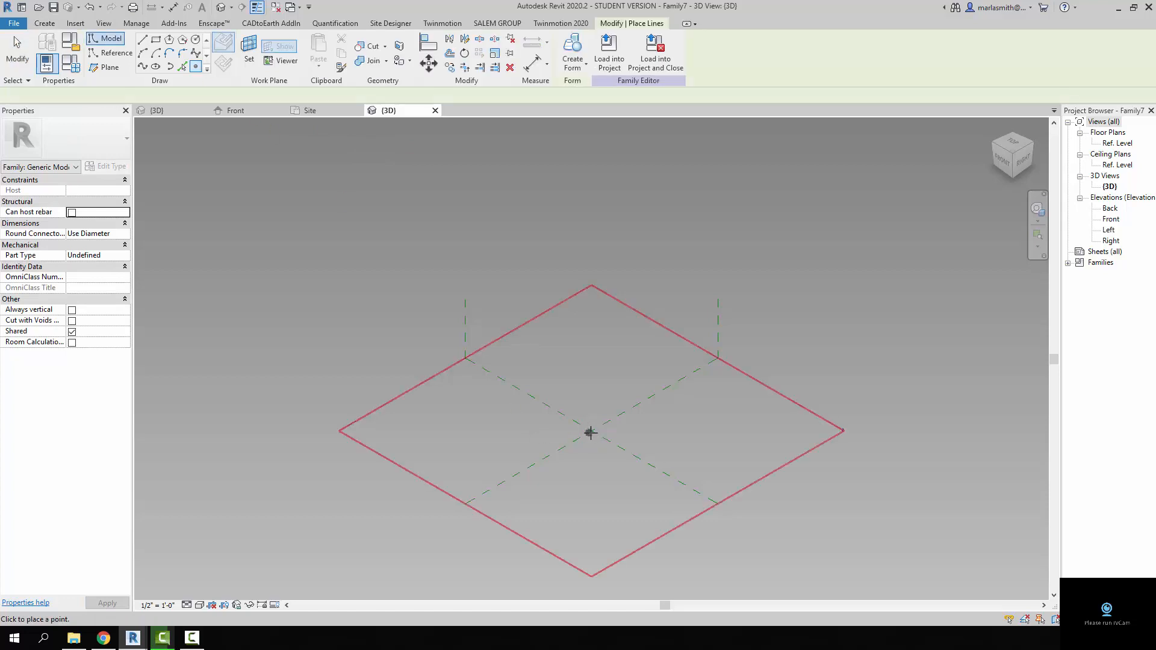
left_click(28, 65)
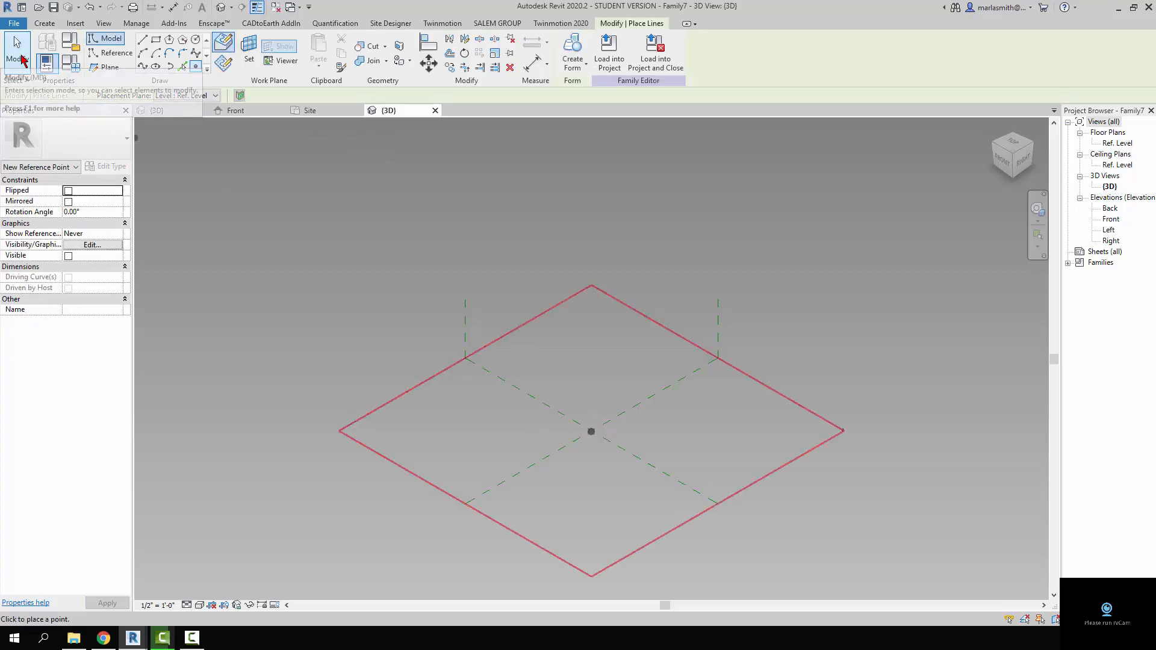
left_click(591, 432)
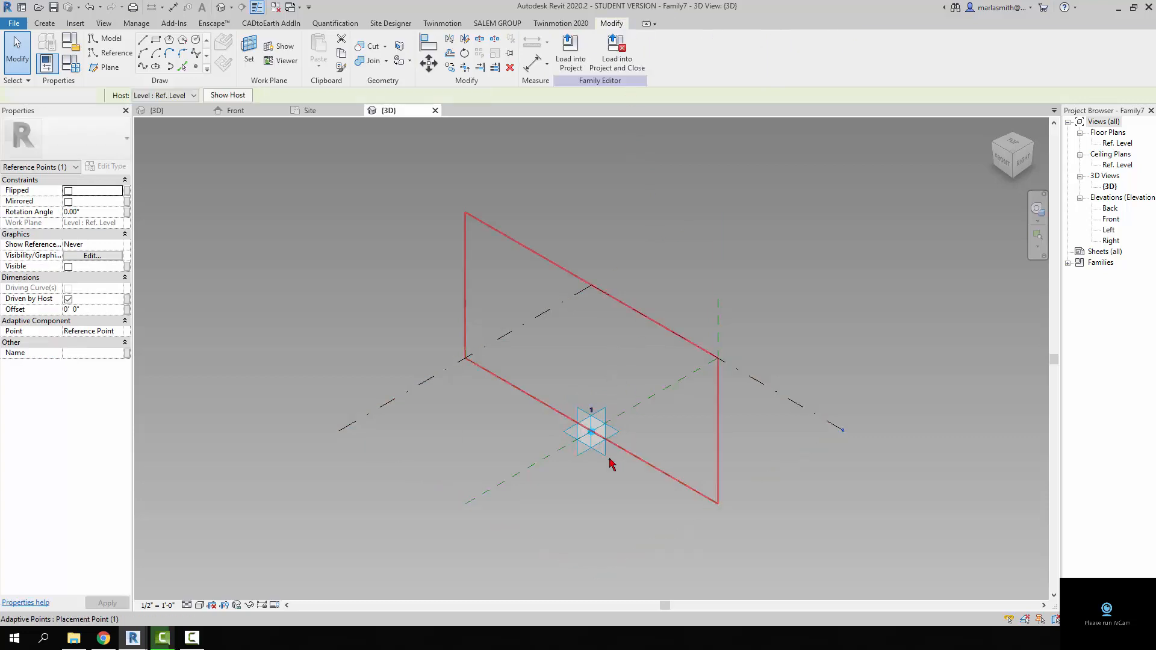
Step: Draw a model-line circle with a radius of about 1' 7" centred on the adaptive point, using the point's horizontal plane as work plane
scroll(605, 457, "up", 4)
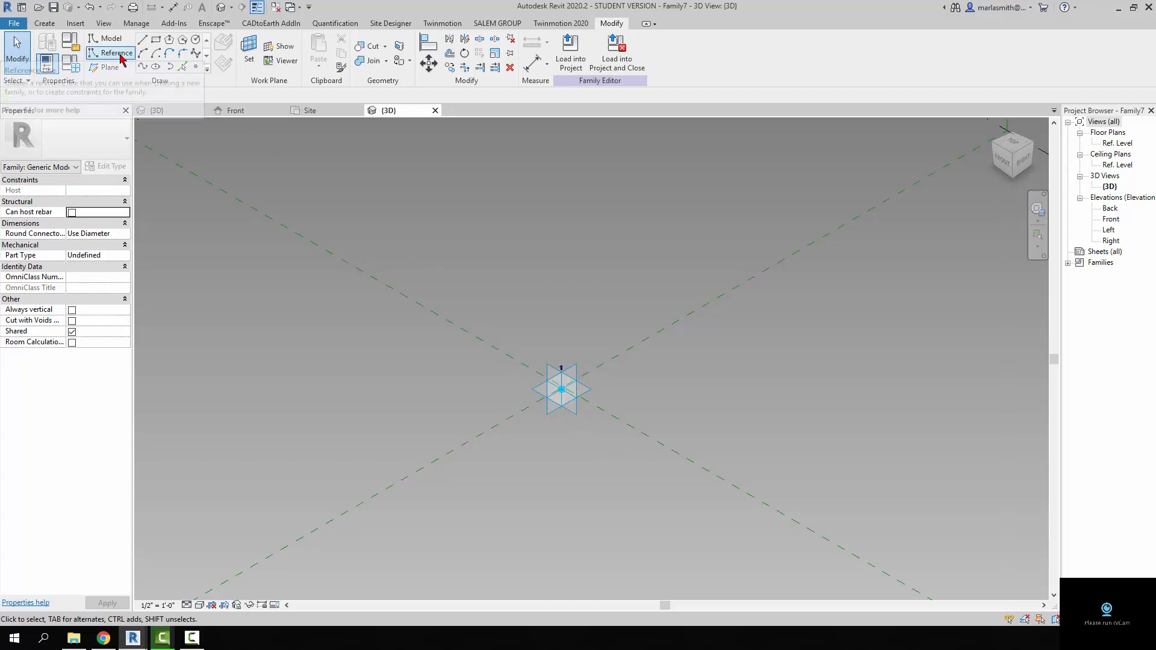
left_click(197, 40)
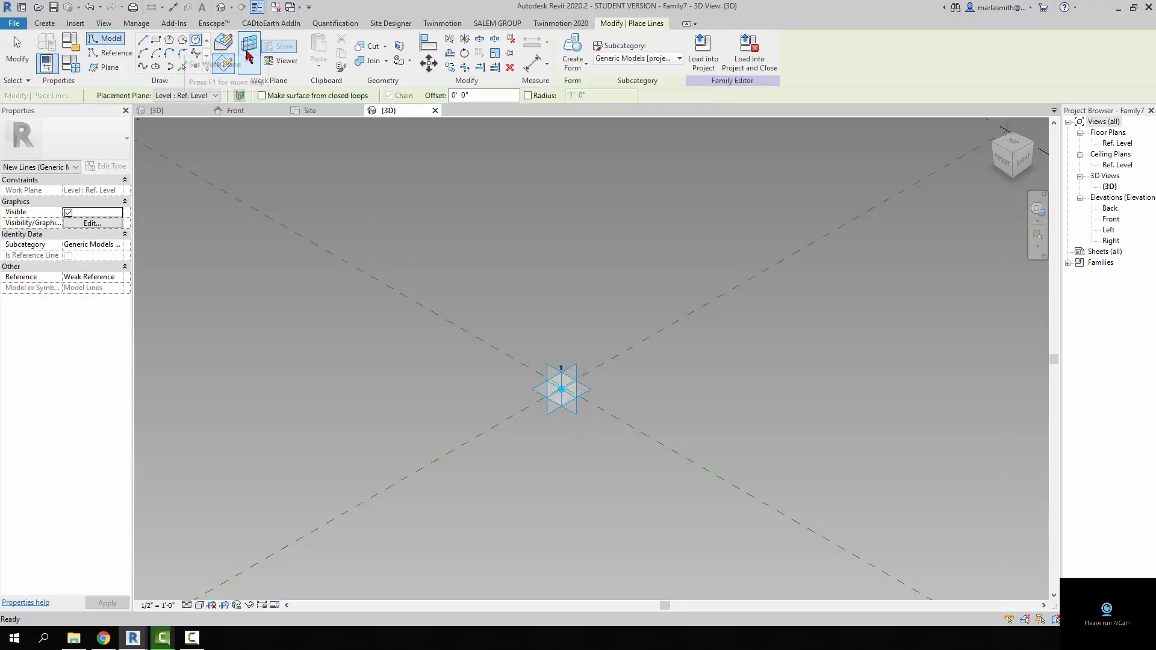
key("Escape")
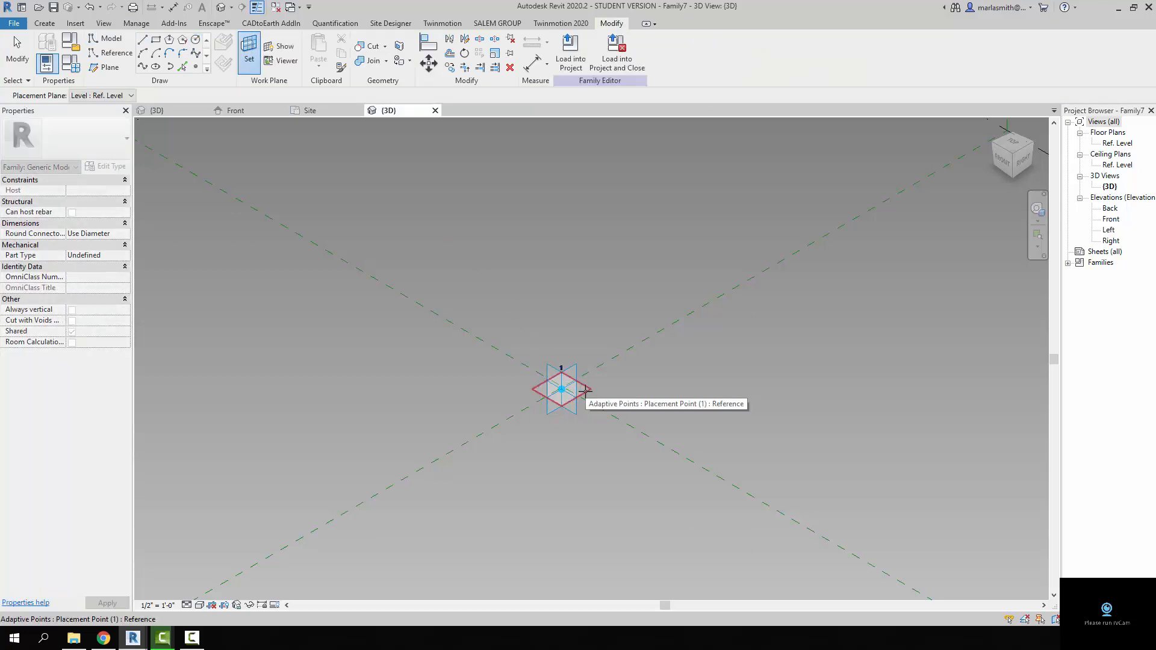
left_click(585, 391)
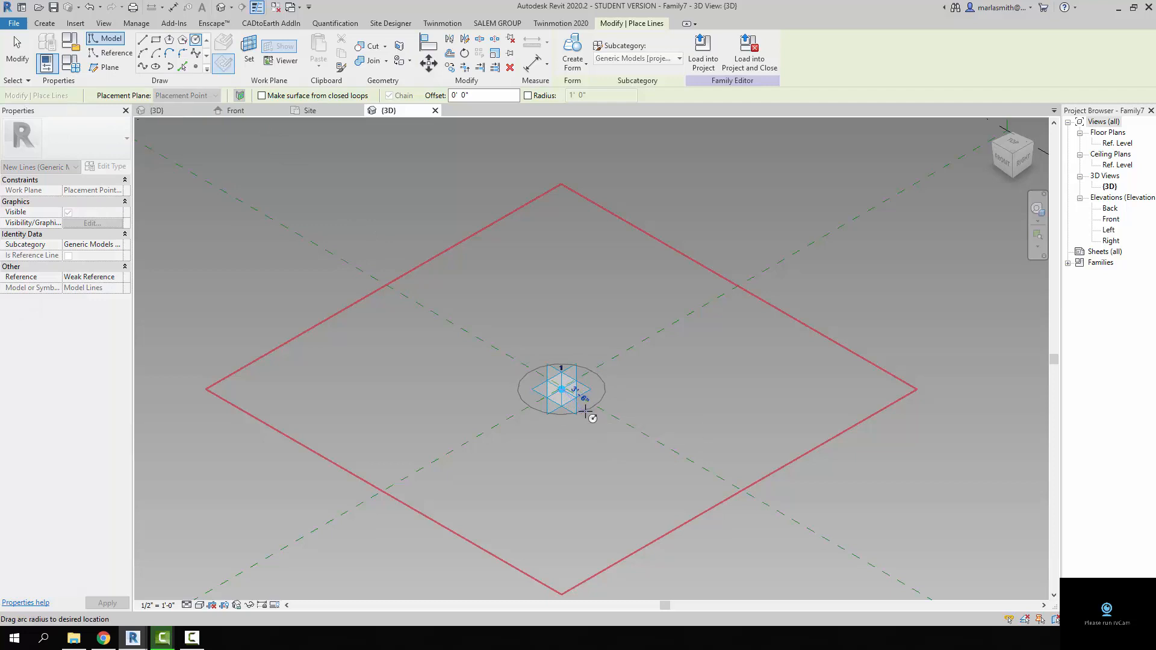
scroll(587, 413, "up", 5)
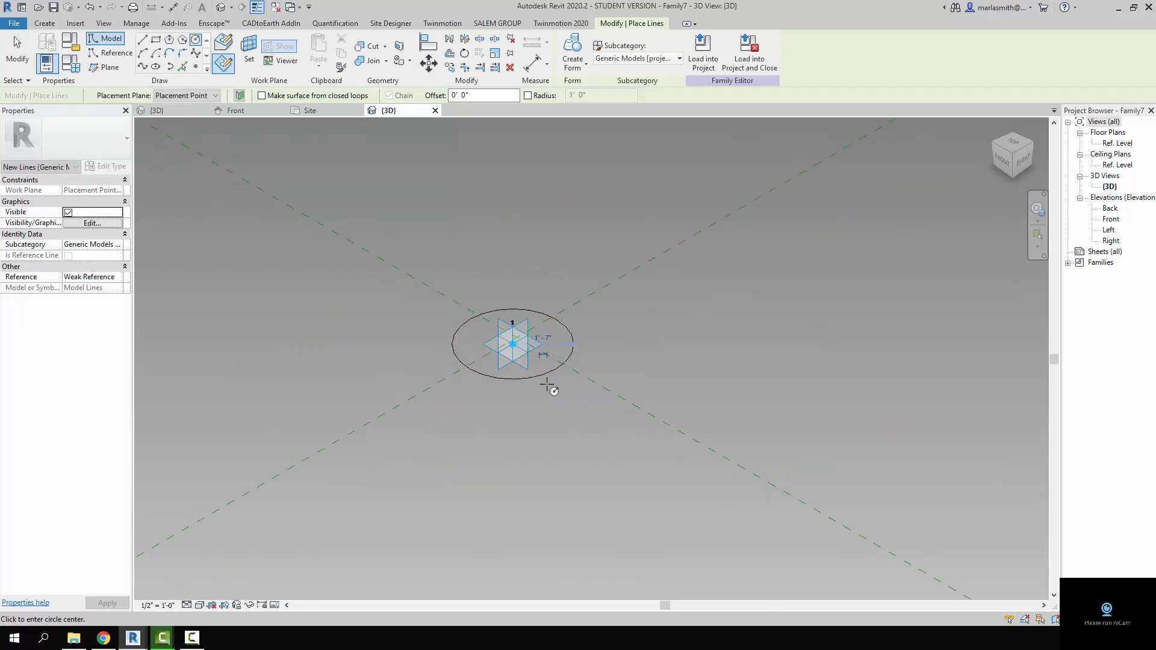
key("Escape")
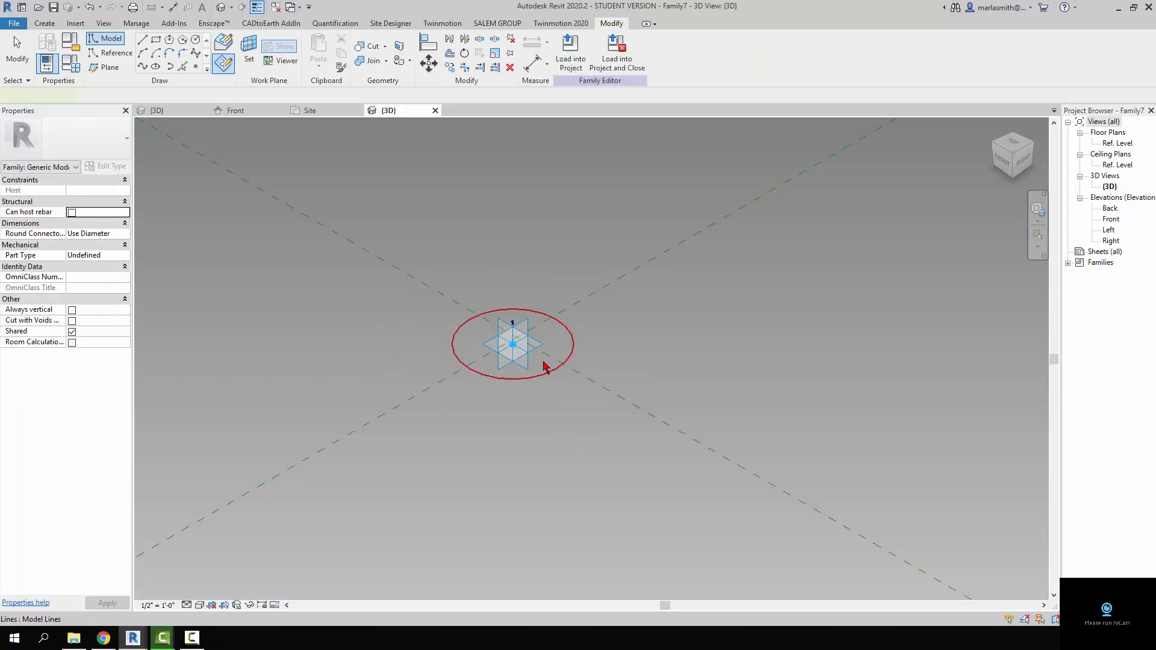
Step: Make the circle's radius dimension permanent and label it with a new instance family parameter named rad
left_click(545, 366)
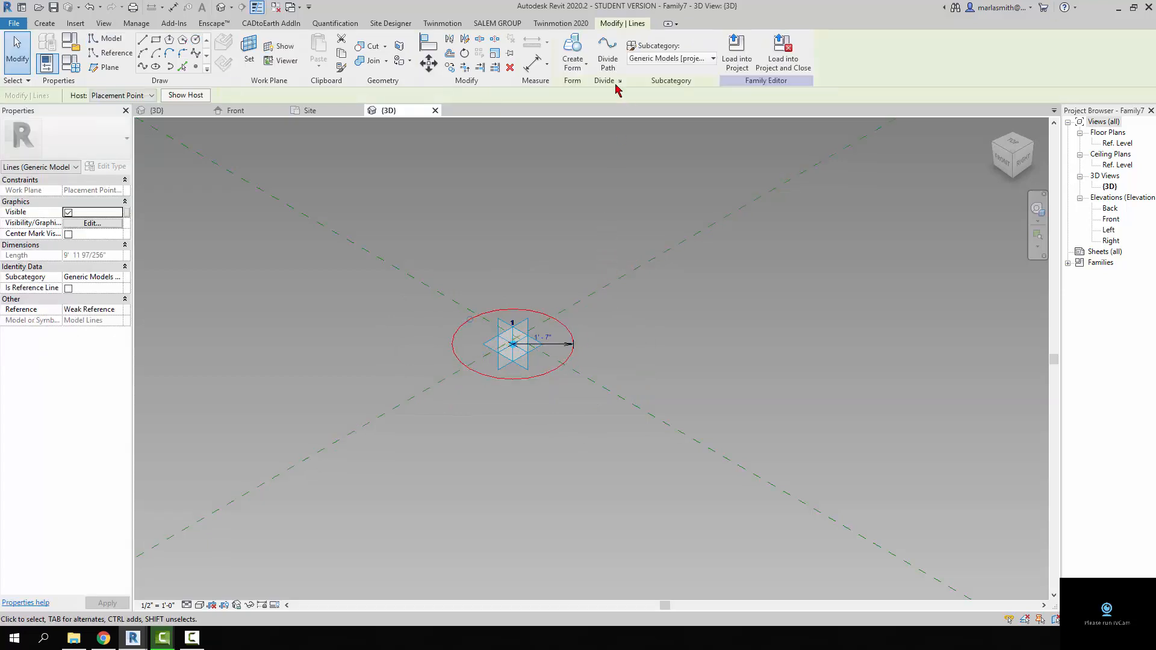
left_click(715, 59)
left_click(566, 238)
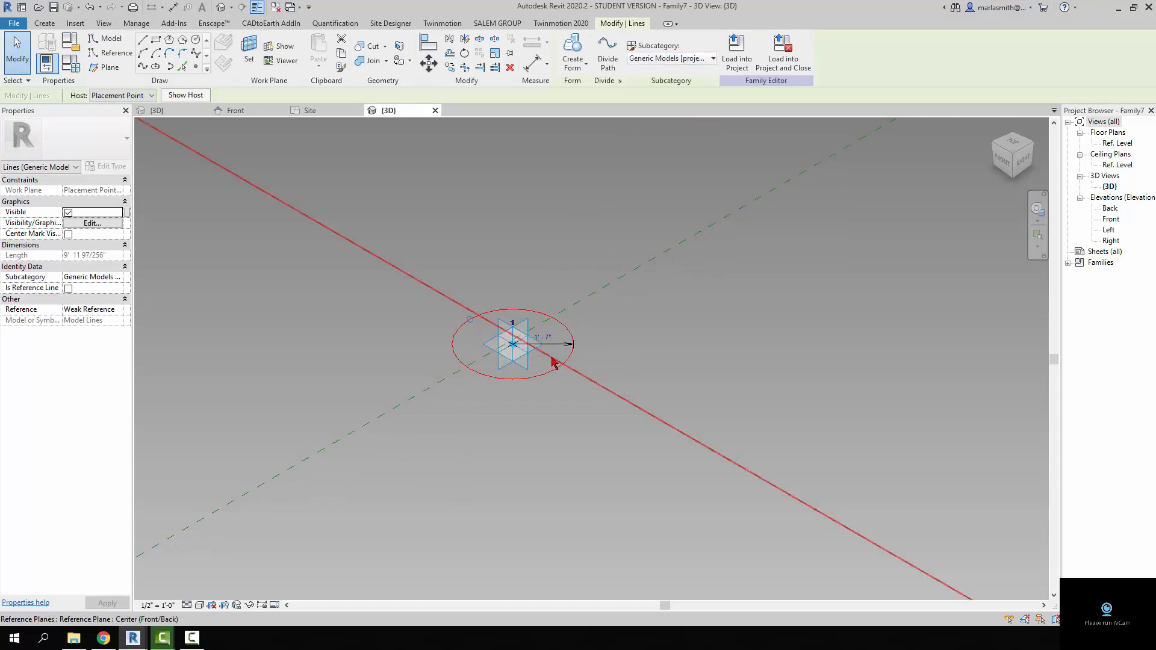
scroll(553, 363, "up", 2)
left_click(564, 338)
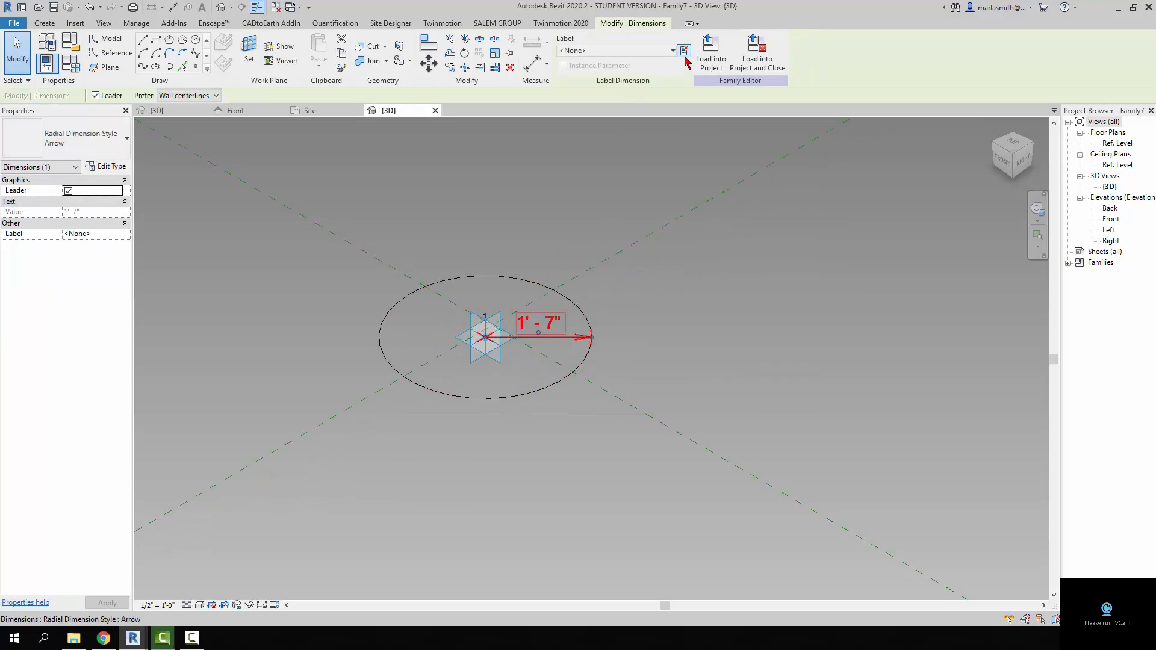
left_click(685, 55)
type("rad")
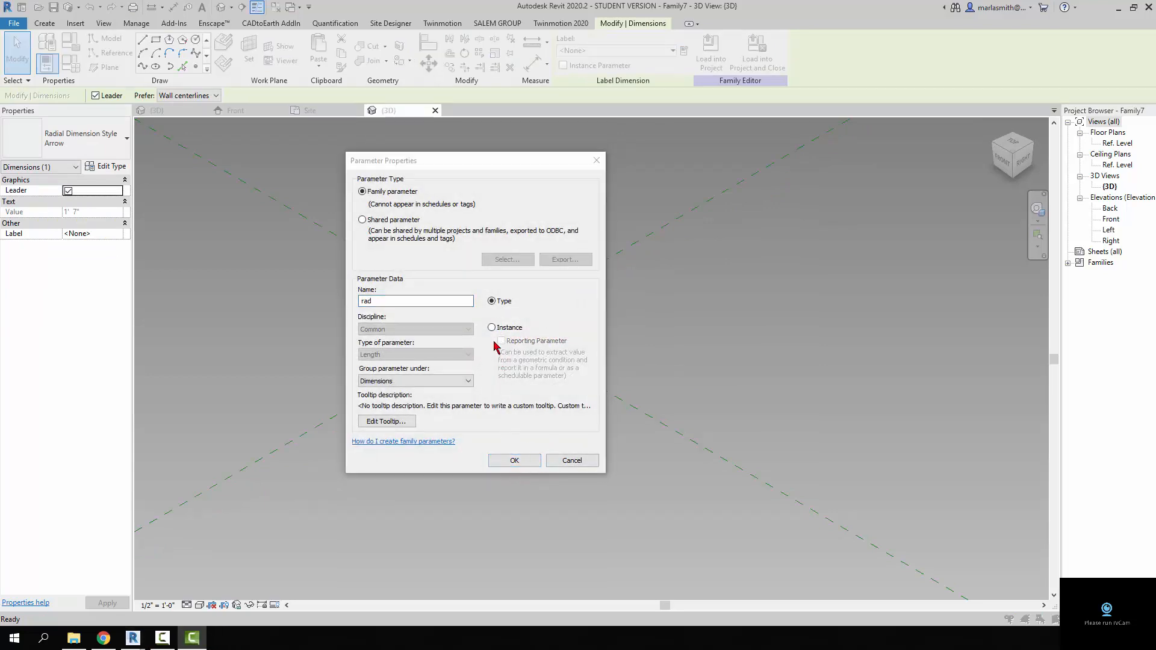
left_click(493, 328)
left_click(515, 461)
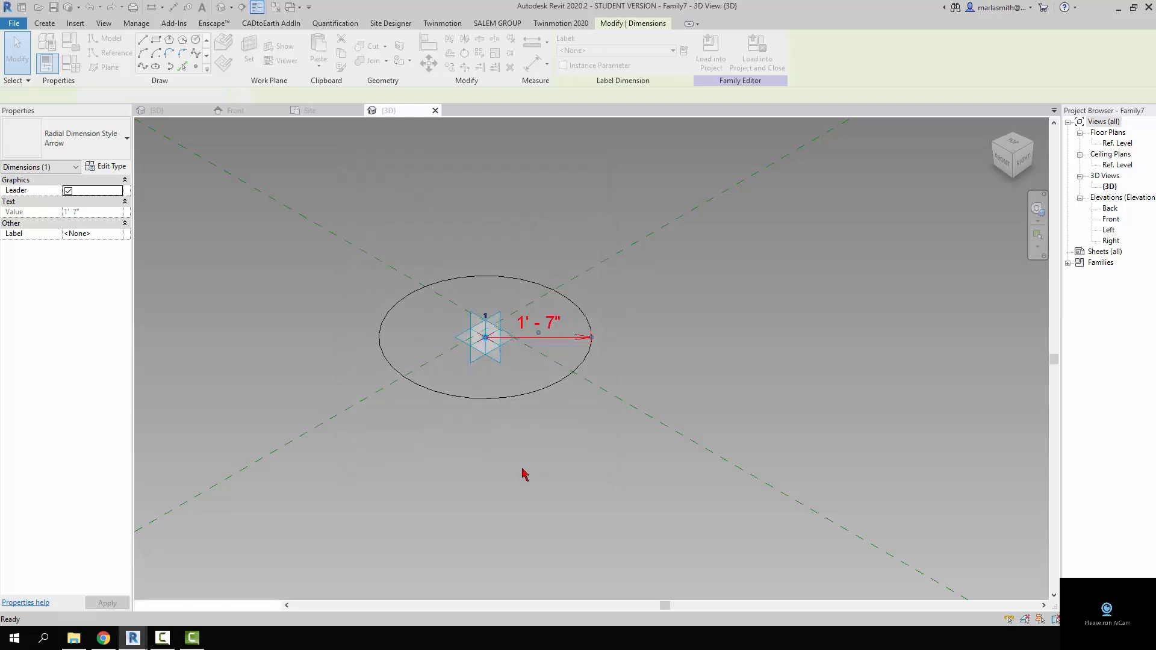
left_click(524, 461)
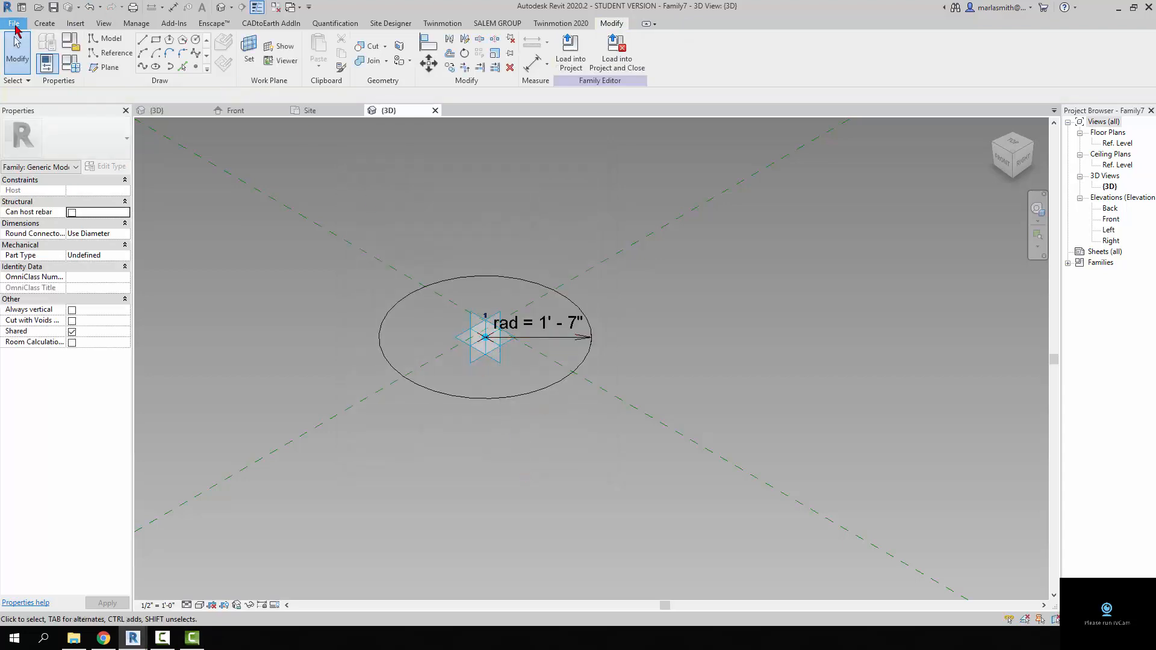
Step: Save the family to the Desktop as "1pt attractor" and load it into the FOBA Trees.rvt project
left_click(14, 24)
mouse_move(42, 164)
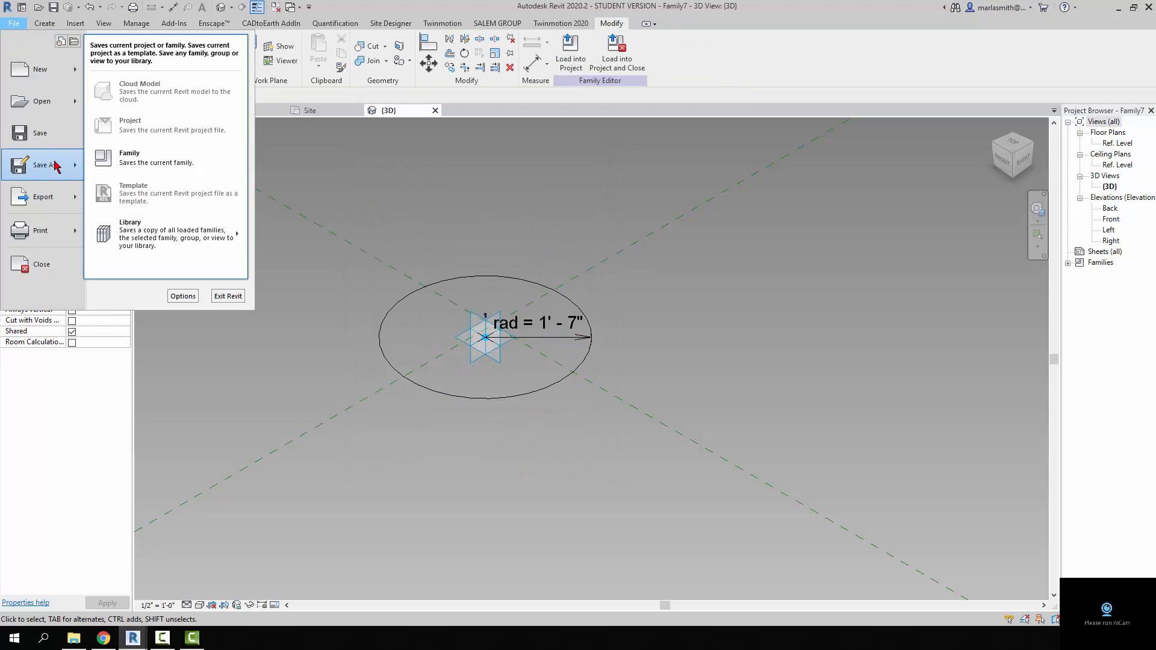
left_click(125, 162)
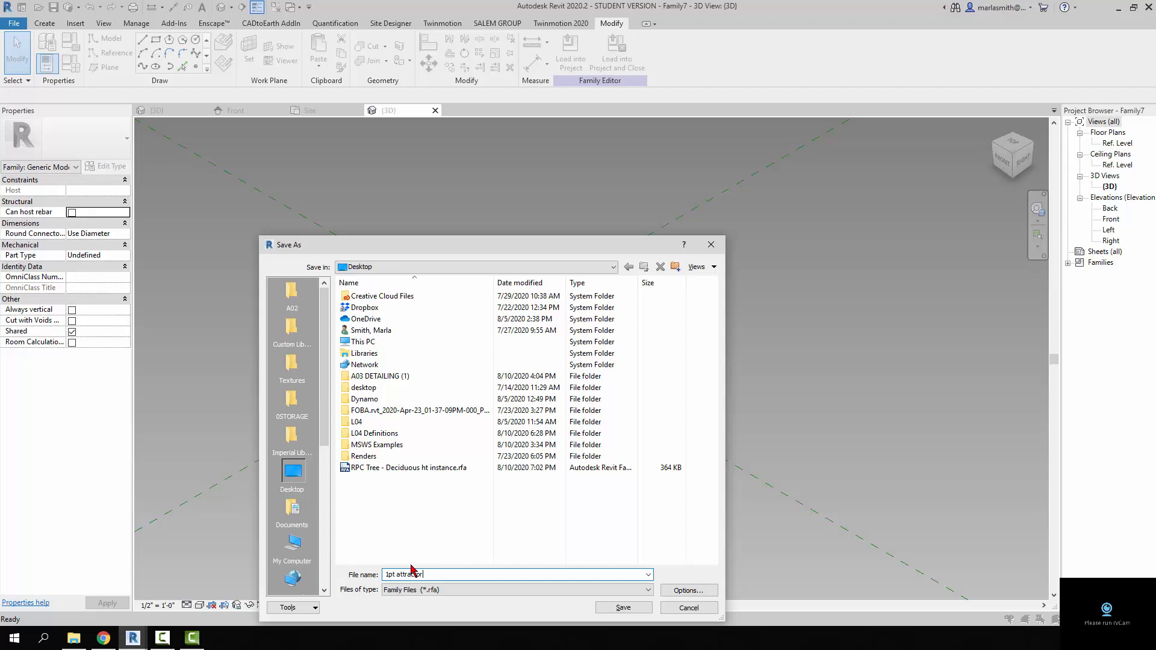
key("Return")
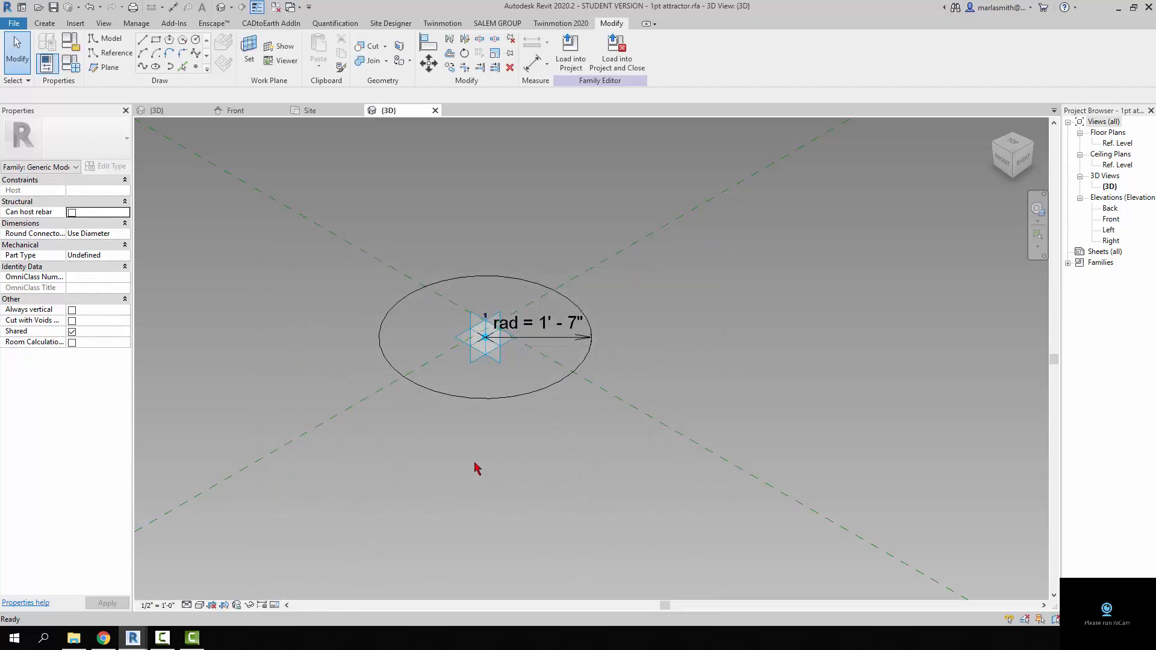
left_click(571, 56)
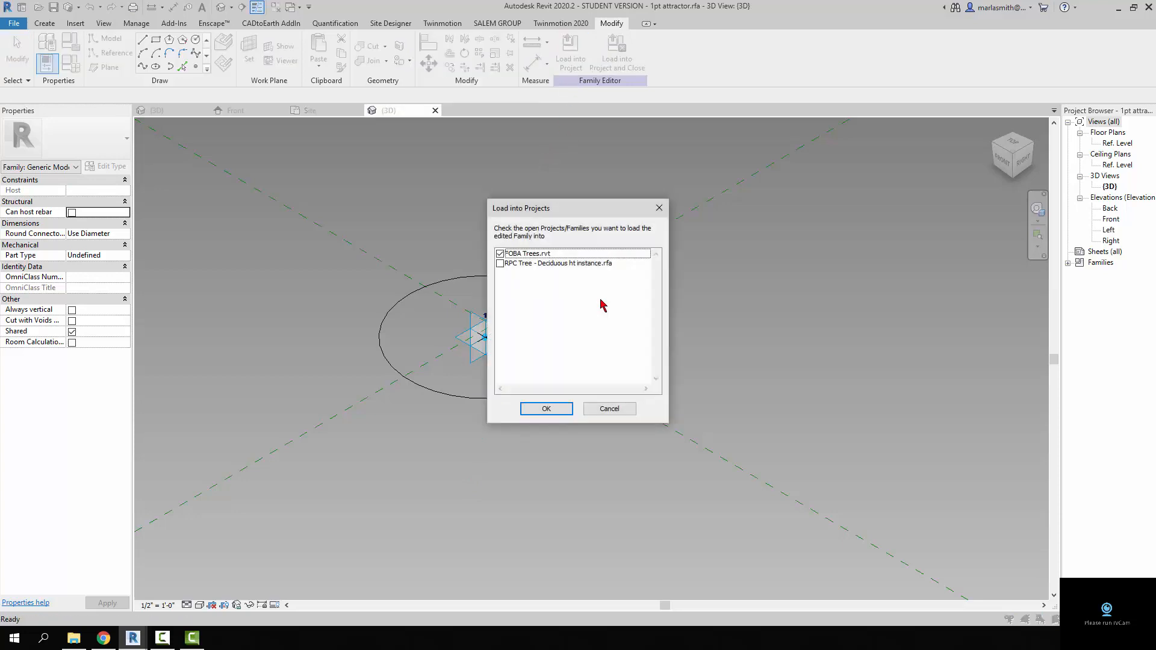
left_click(546, 409)
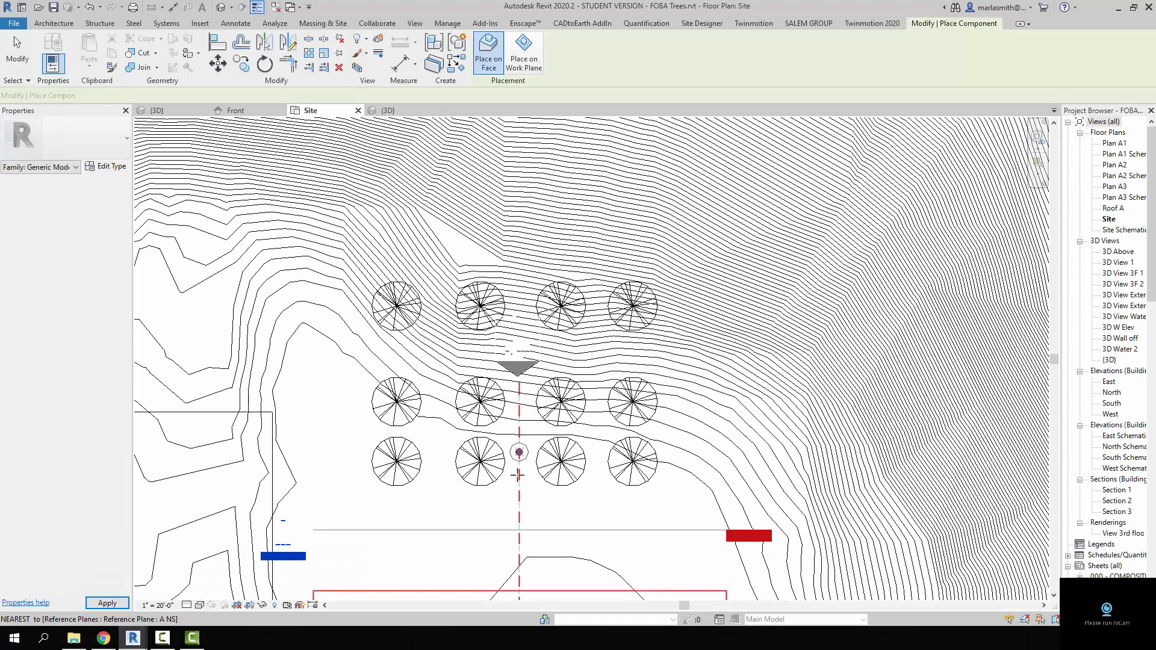
Step: Place one 1pt attractor instance in the Site plan, just outside the topography's east edge and roughly level with the trees
scroll(361, 407, "down", 5)
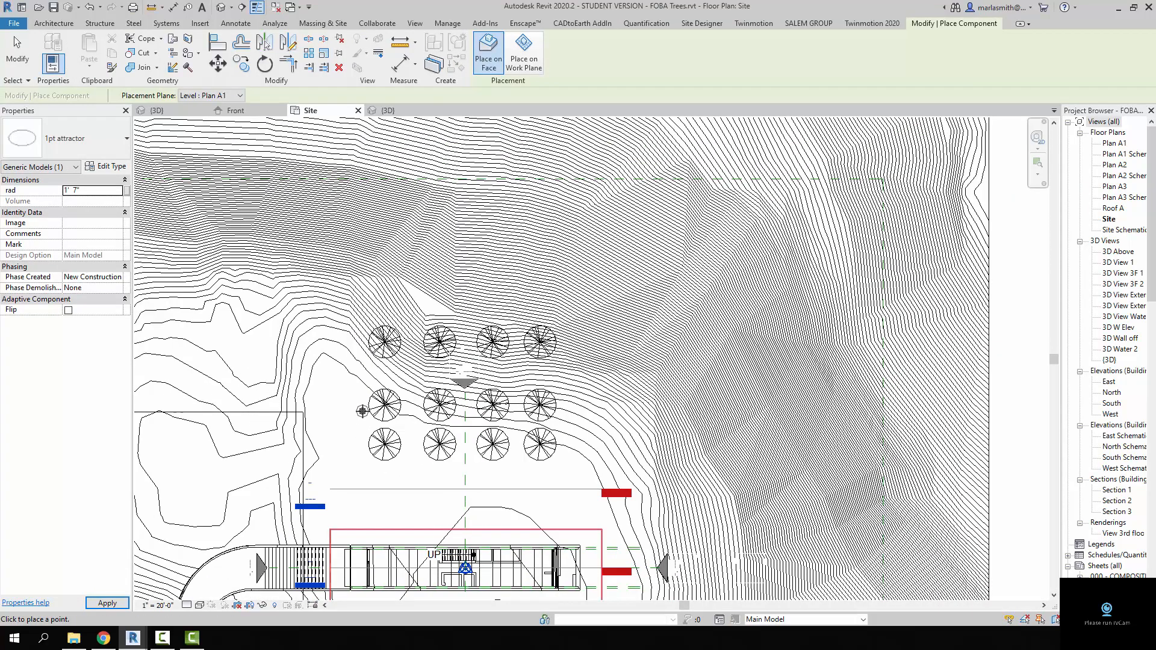
scroll(373, 407, "up", 4)
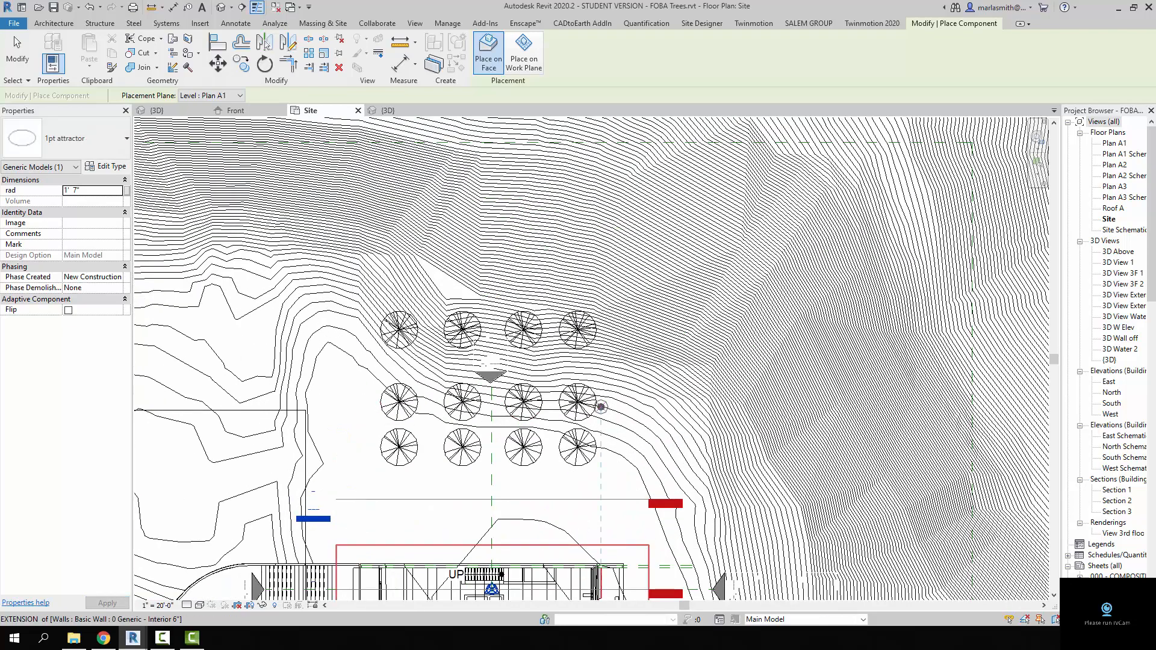
scroll(488, 399, "down", 3)
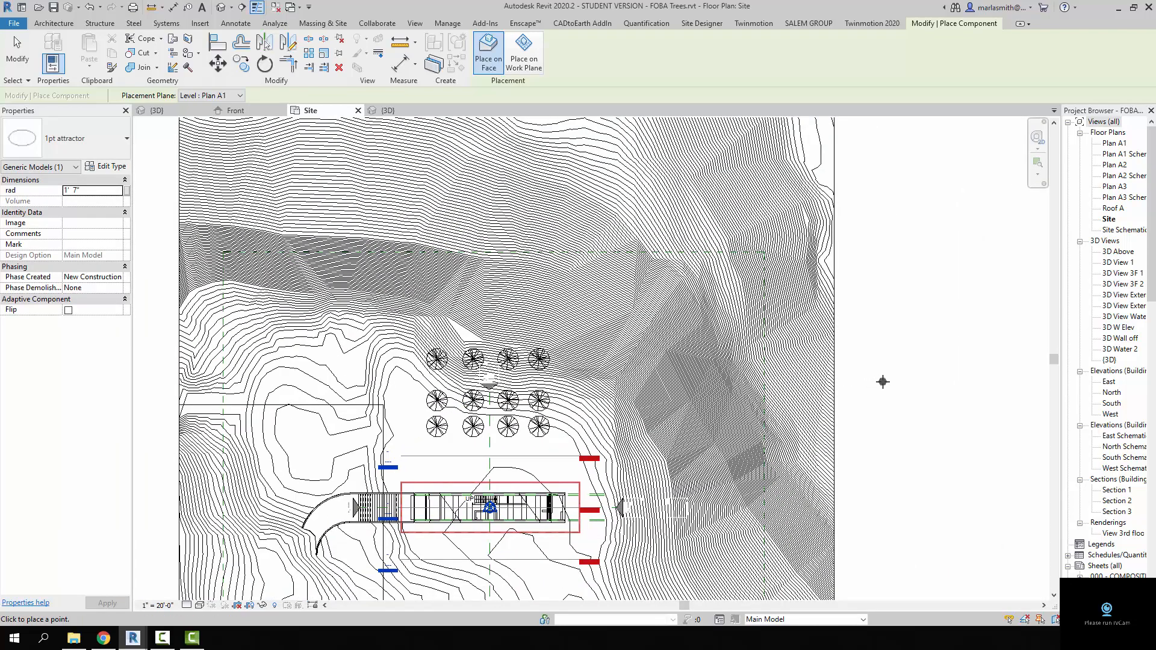
key("Escape")
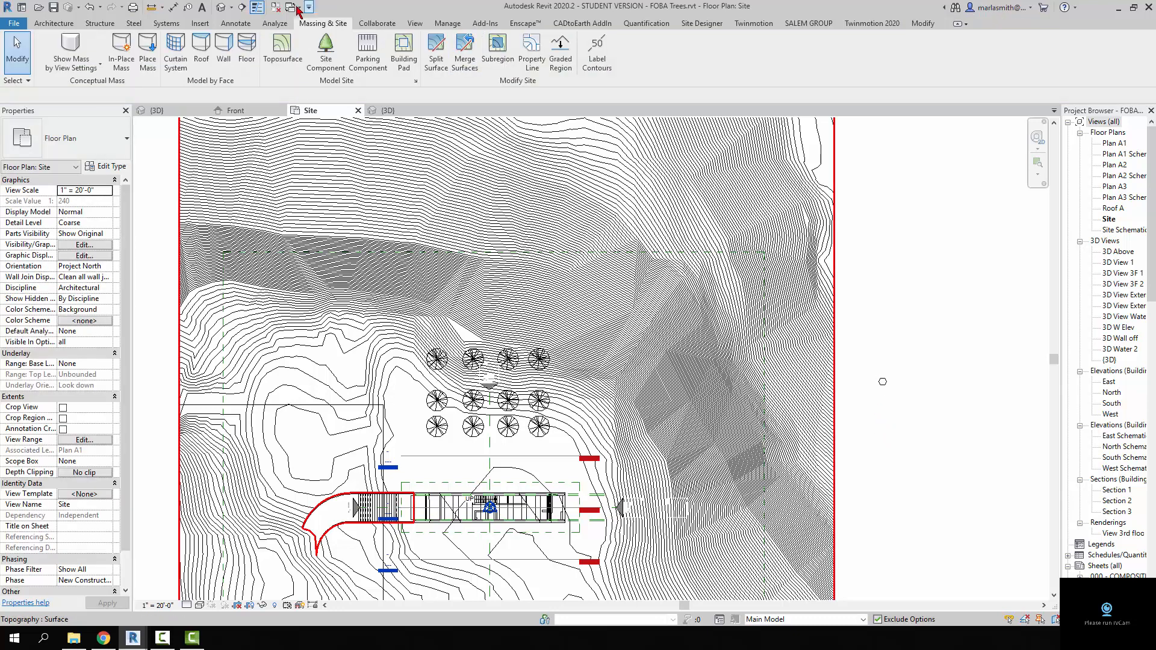
Step: Close the 1pt attractor family and open the project's default 3D view
left_click(398, 111)
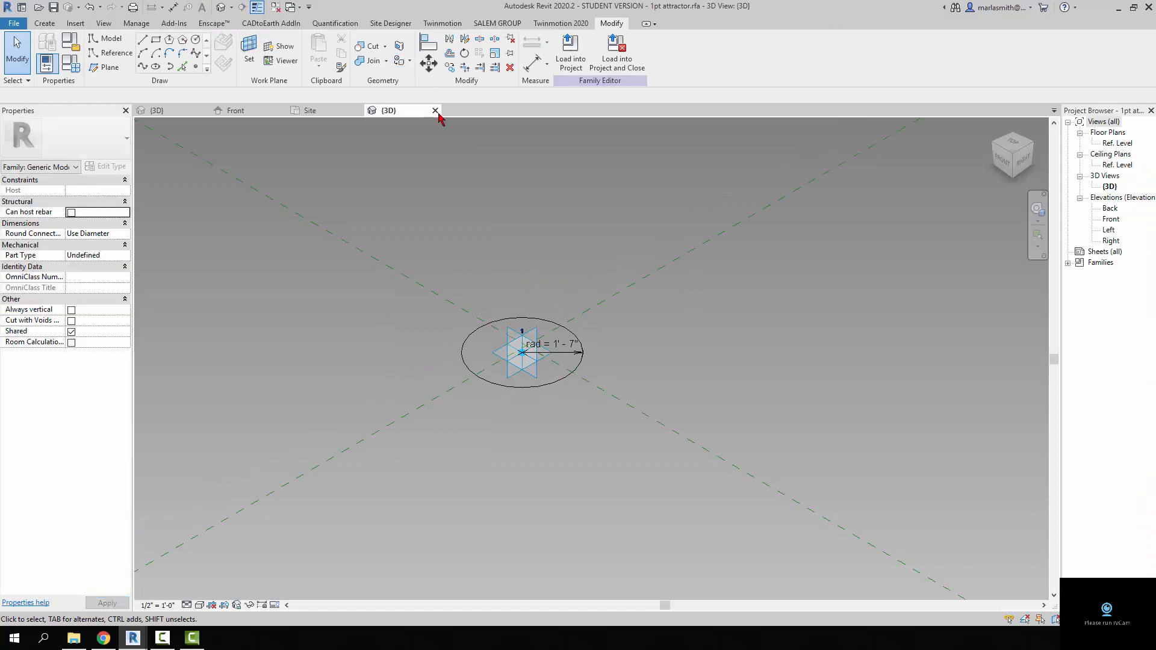
left_click(435, 111)
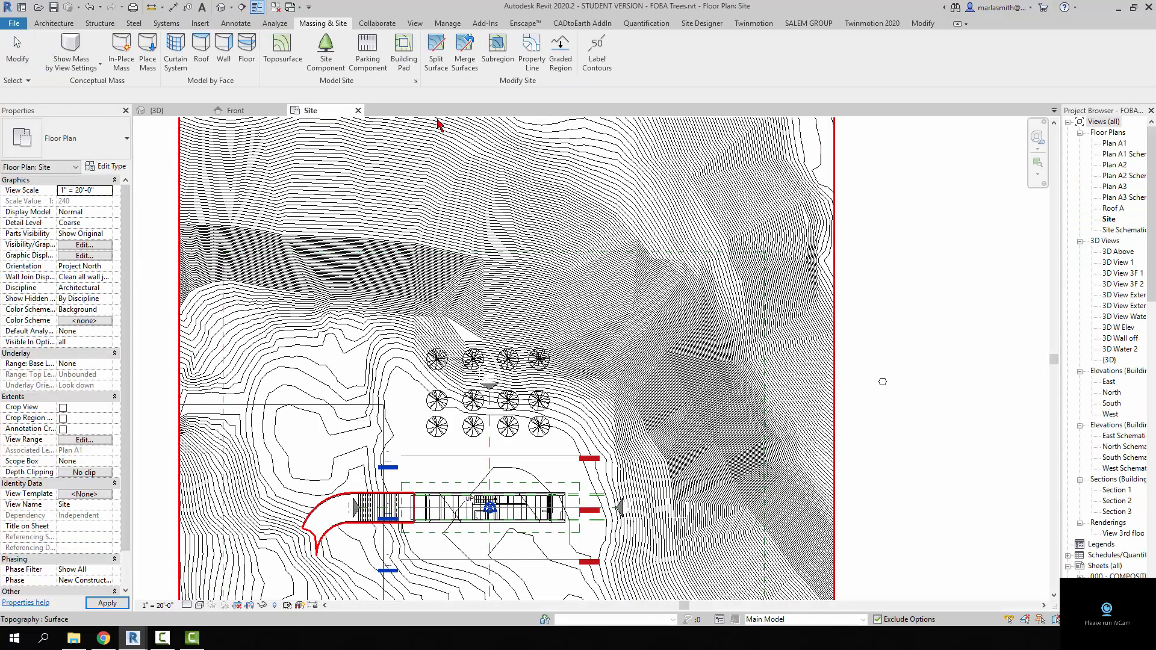
left_click(221, 7)
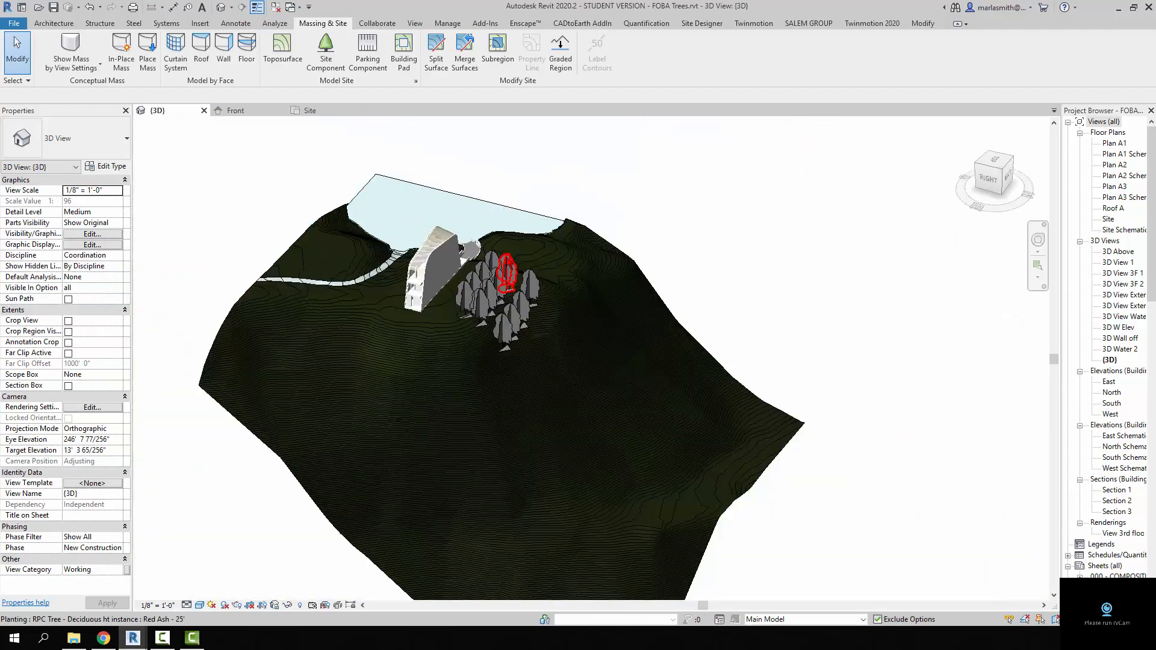
Step: Move the attractor's adaptive point horizontally from beyond the terrain edge to between the rows of trees
middle_click_drag(506, 274, 343, 284, "shift")
scroll(359, 299, "up", 6)
left_click(360, 304)
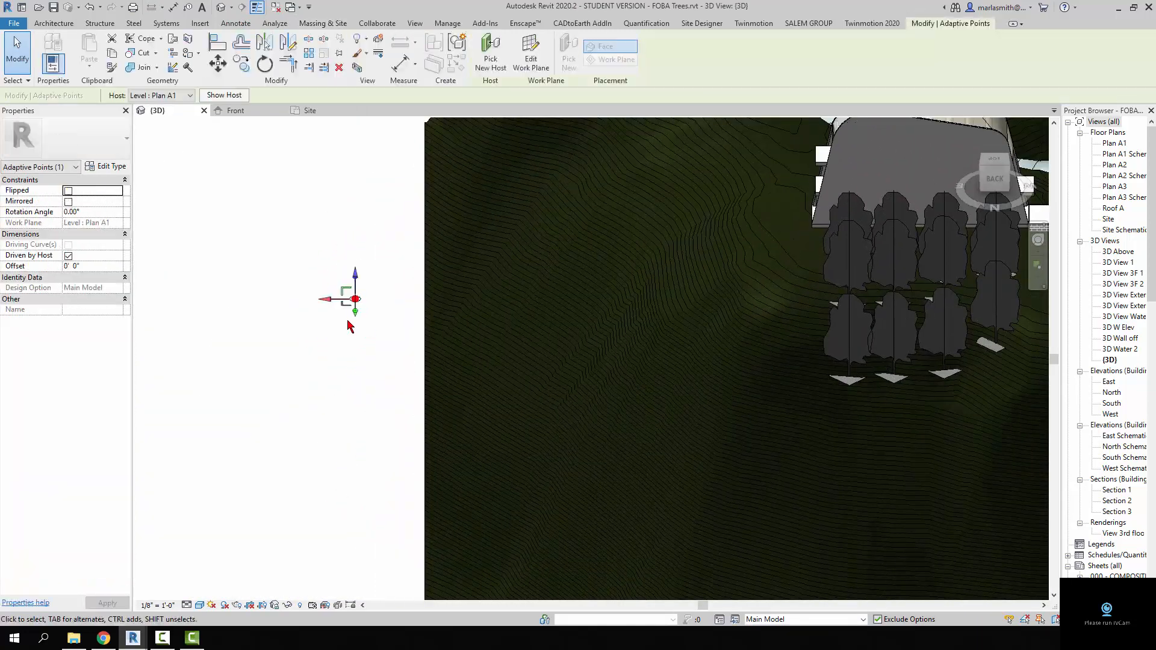
left_click_drag(325, 306, 498, 305)
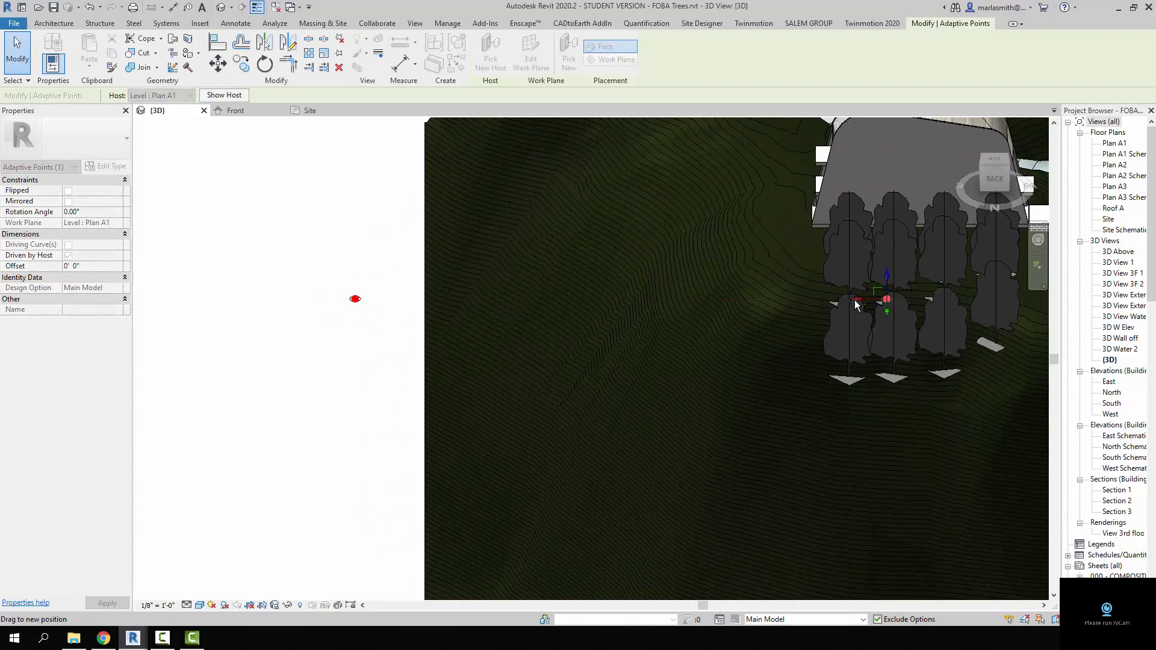
left_click_drag(855, 299, 856, 300)
Step: Set the 3D view's visual style to Hidden Line
middle_click_drag(698, 348, 830, 413, "shift")
scroll(925, 273, "up", 3)
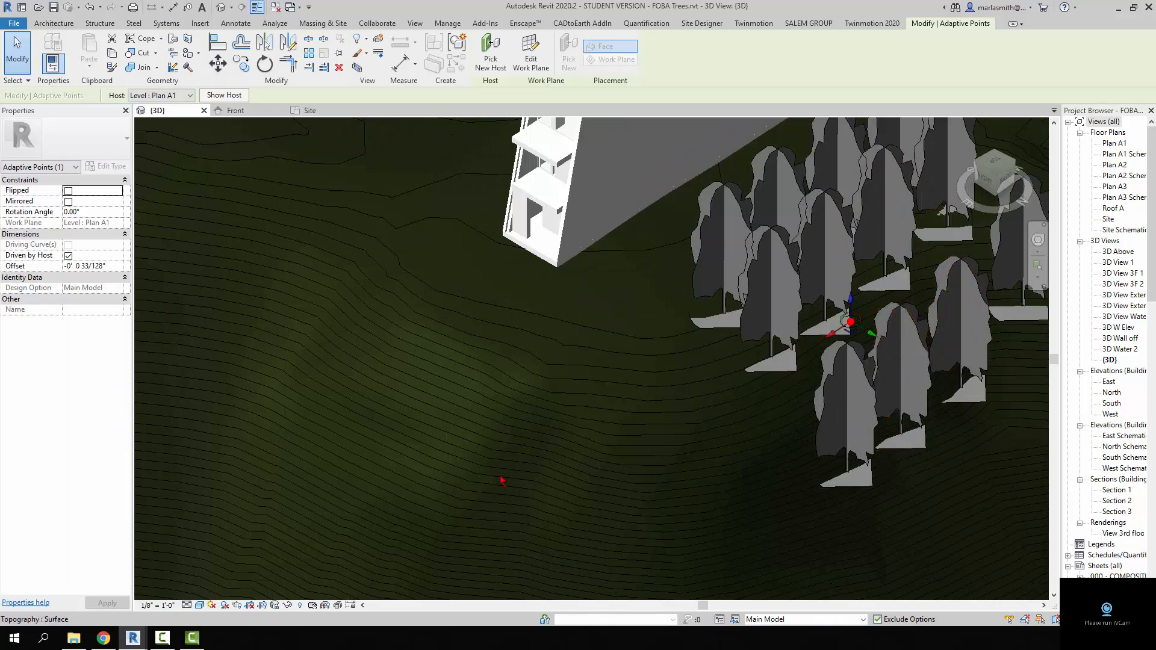
left_click(200, 605)
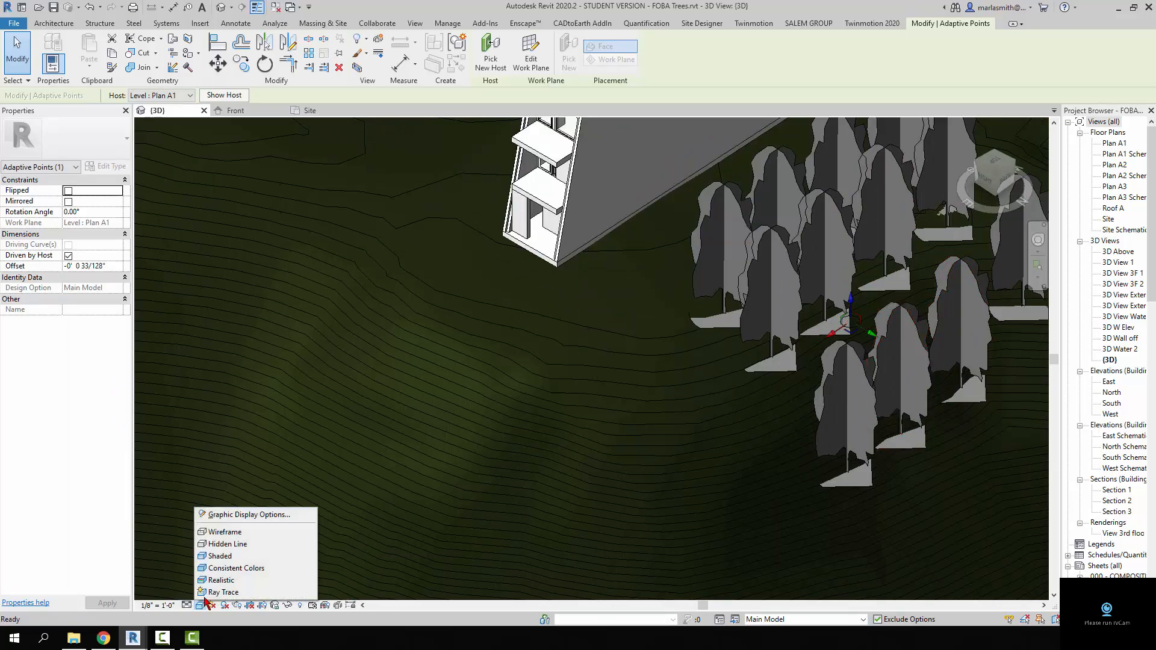
left_click(218, 546)
Step: Fine-tune the attractor's position among the trees and deselect it
middle_click_drag(913, 348, 857, 330, "shift")
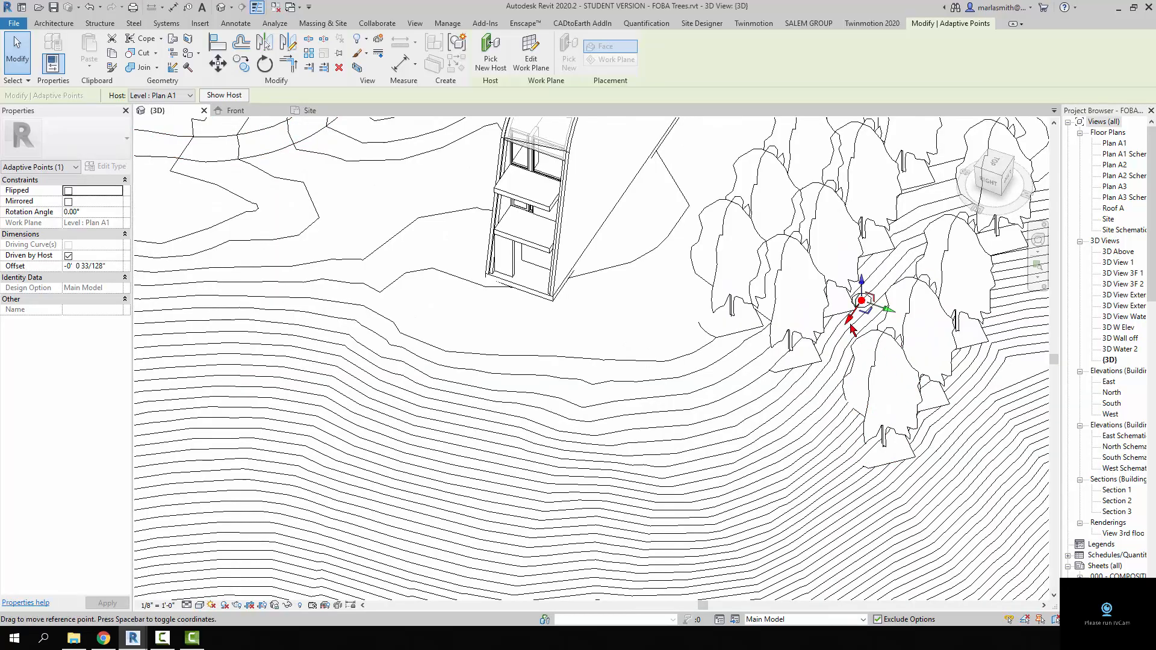
left_click_drag(853, 329, 874, 284)
middle_click_drag(820, 328, 683, 354, "shift")
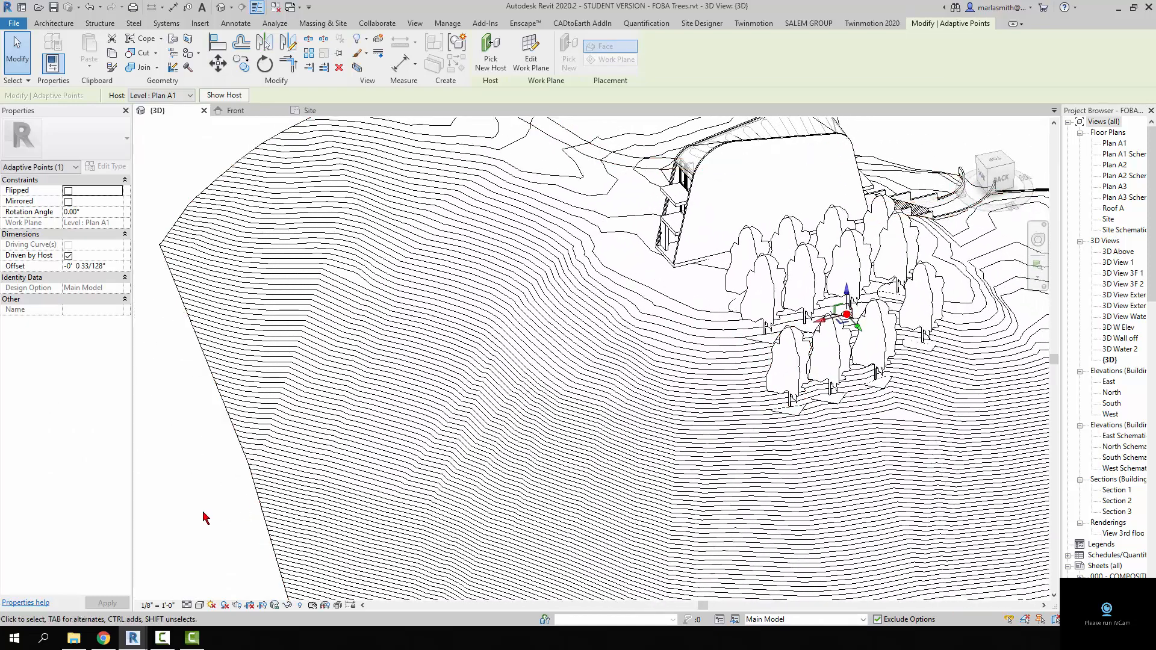
left_click(196, 495)
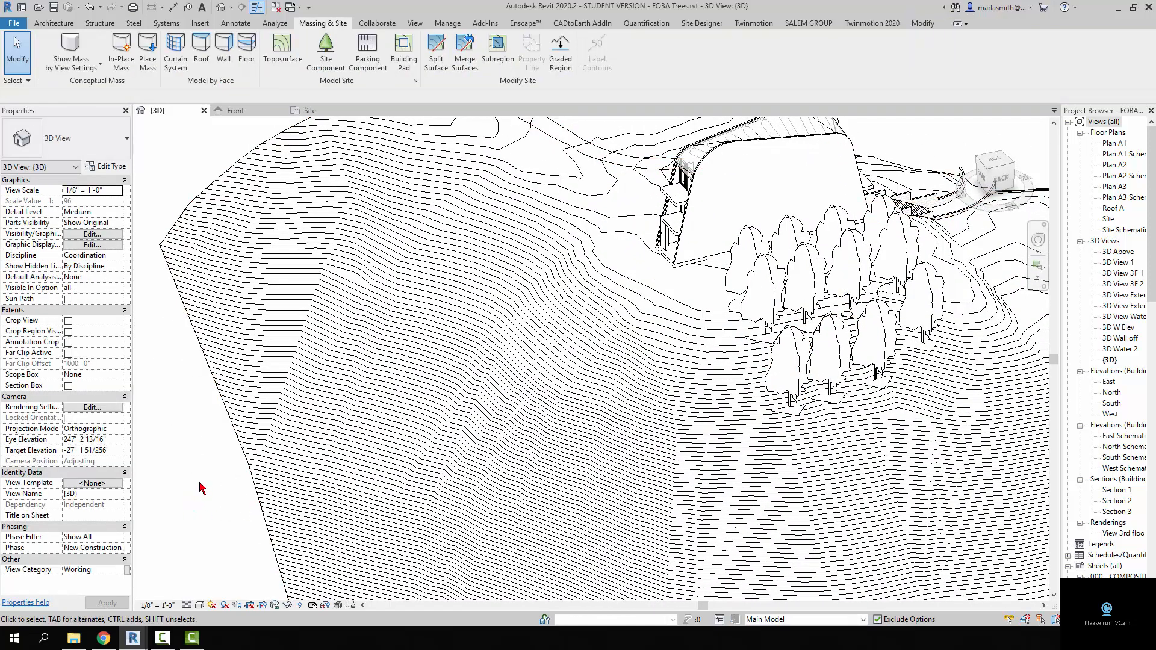